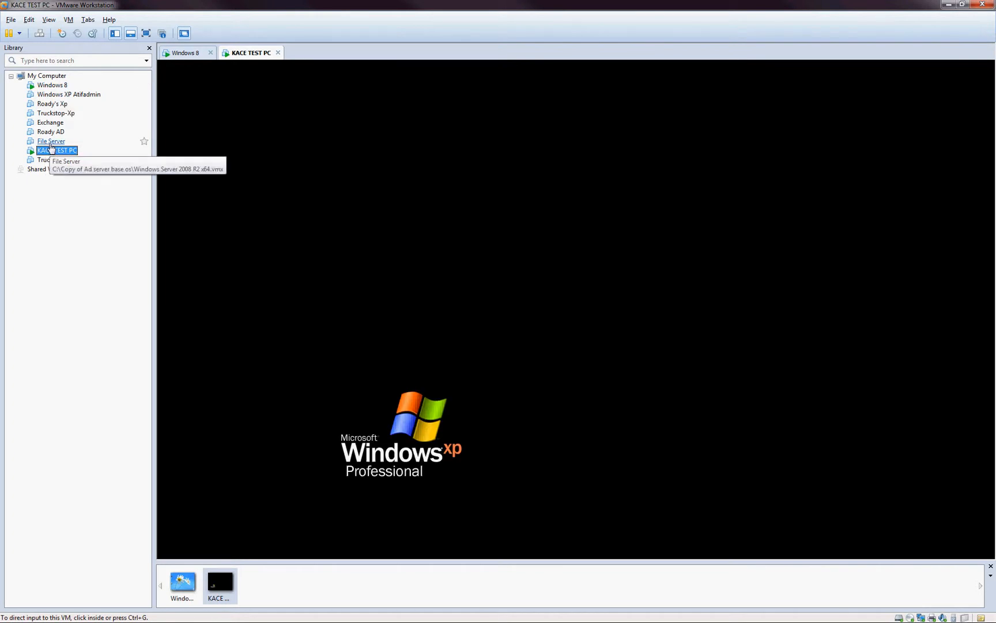
click(10, 20)
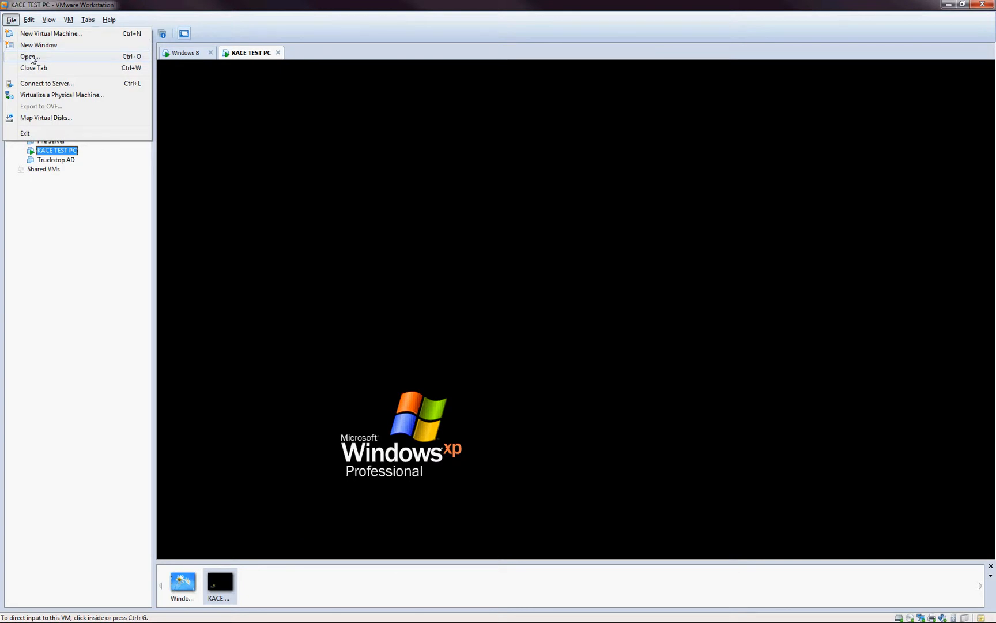
double_click(101, 4)
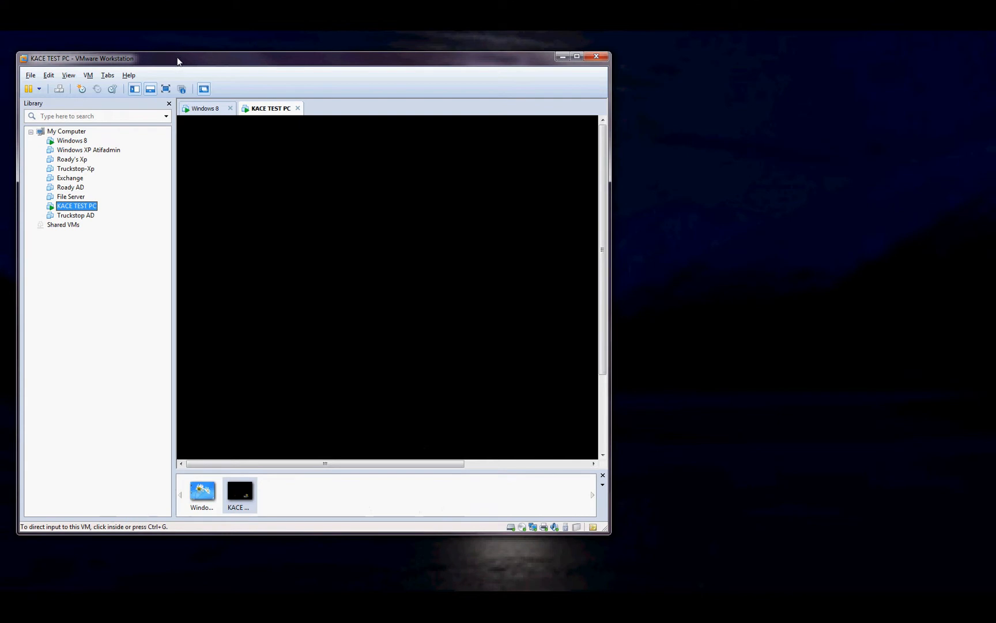
drag(174, 61, 204, 56)
double_click(126, 56)
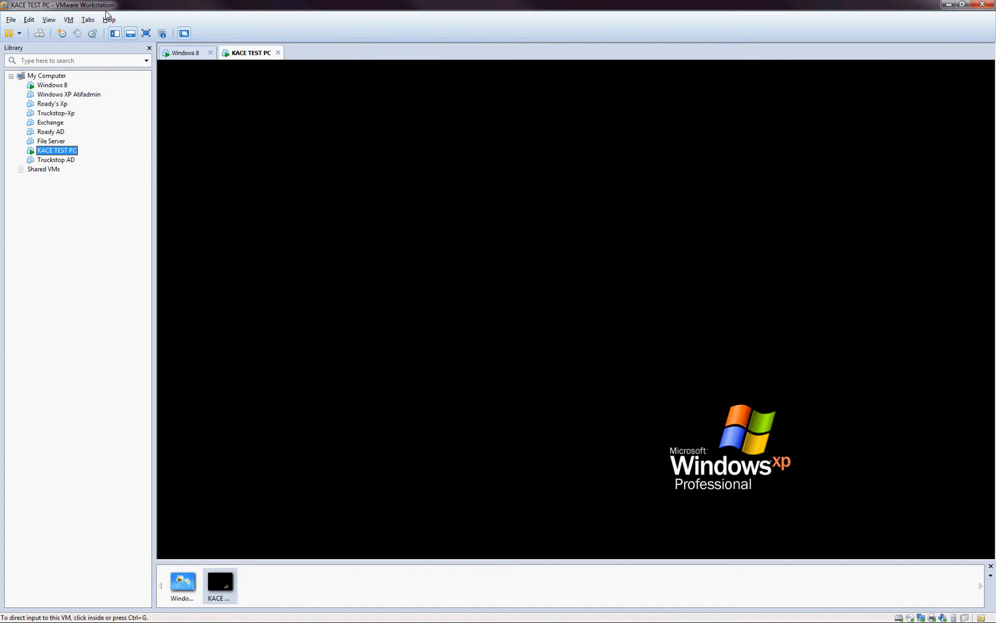
click(15, 21)
key(Right)
key(Right)
key(Right)
key(Right)
key(Right)
key(Right)
key(Right)
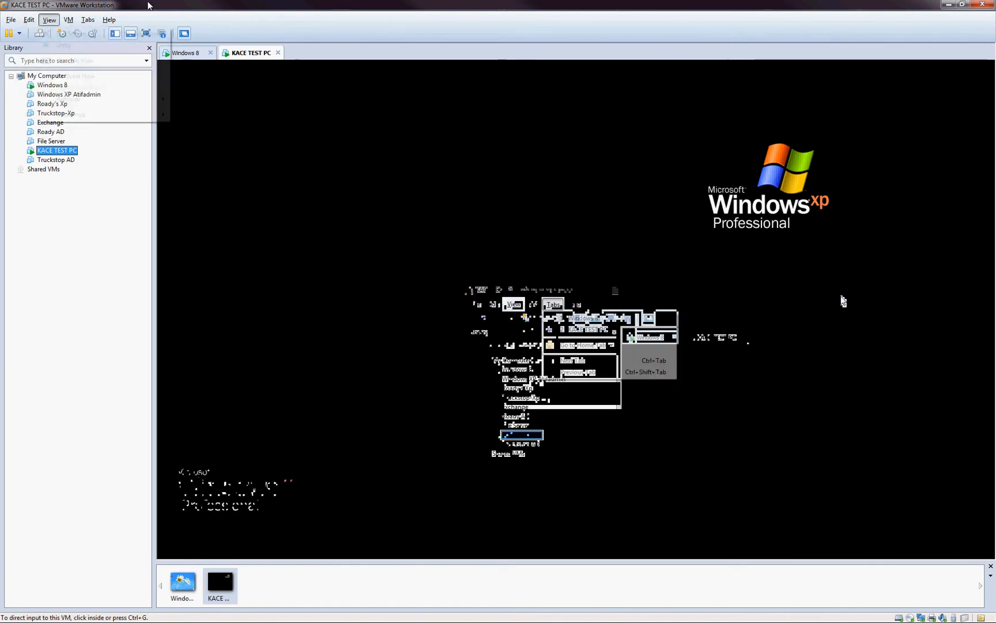
- Start a new virtual machine with the Custom (advanced) configuration and accept Workstation 8.0 as the hardware compatibility
mouse_move(11, 21)
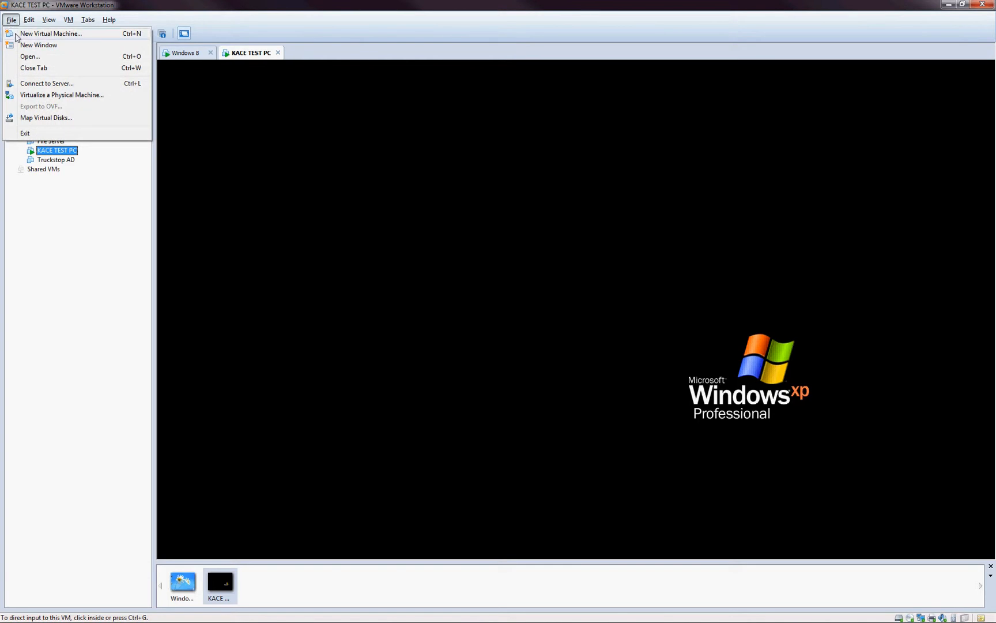
click(12, 33)
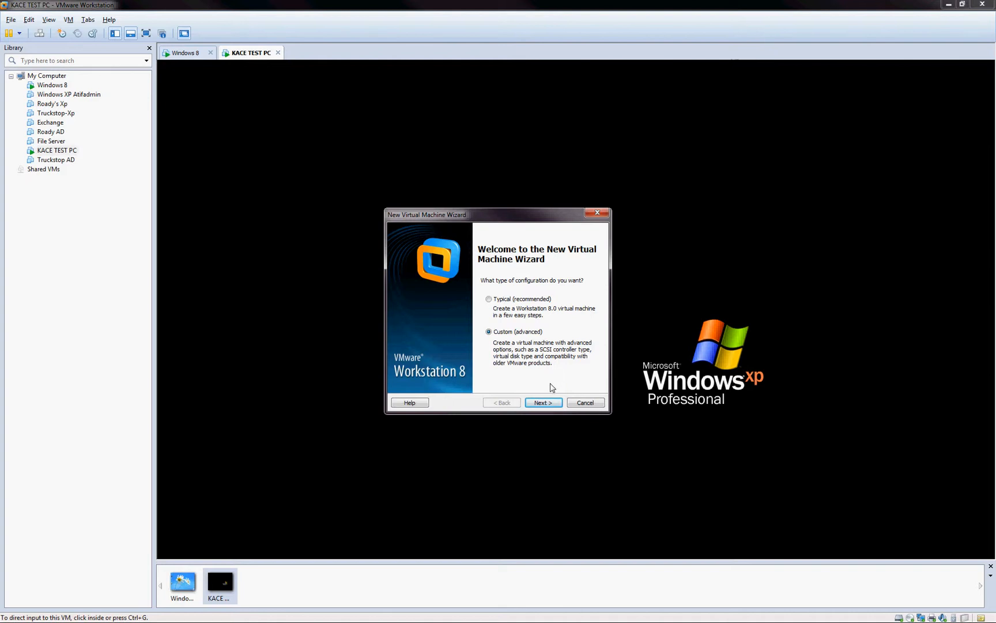
click(543, 403)
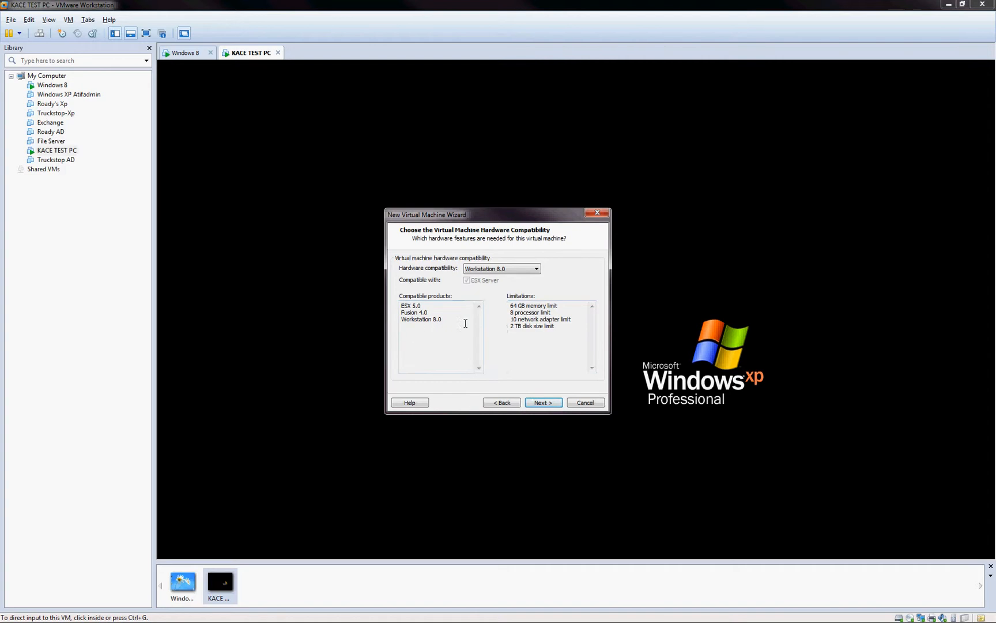
drag(559, 327, 503, 306)
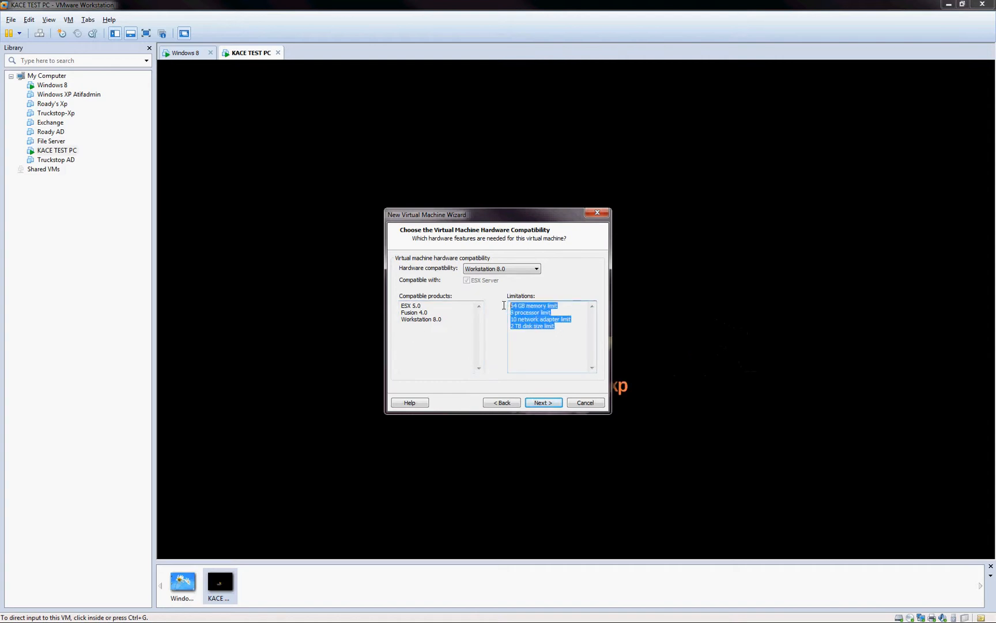
click(459, 326)
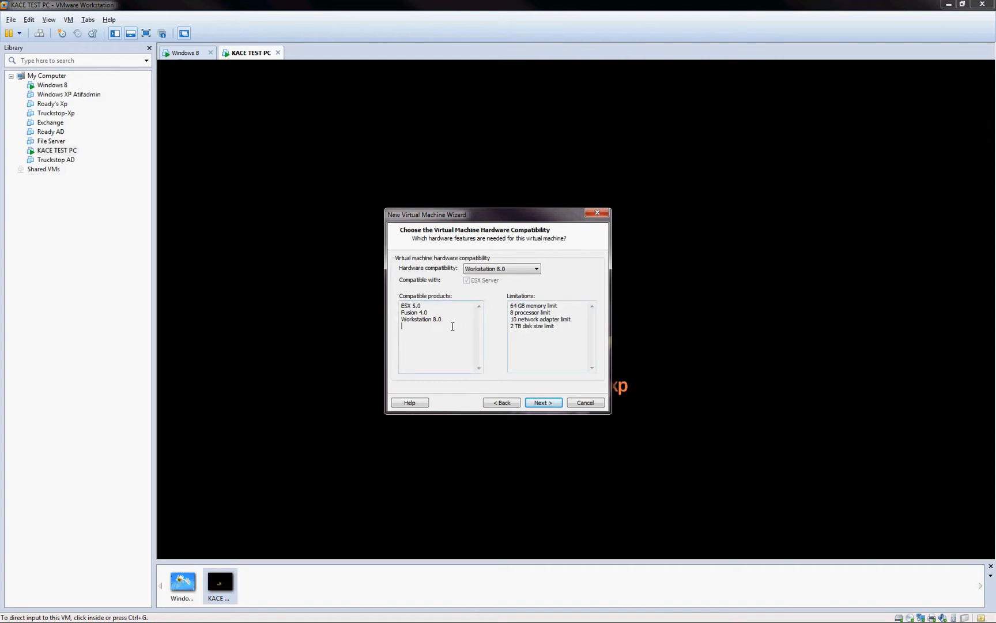
click(542, 403)
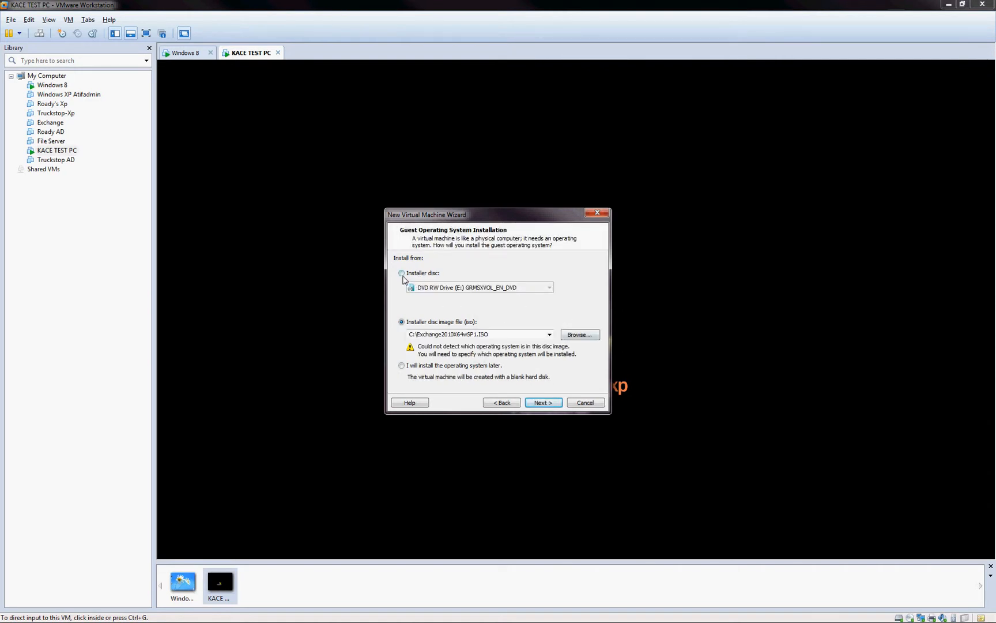
click(402, 274)
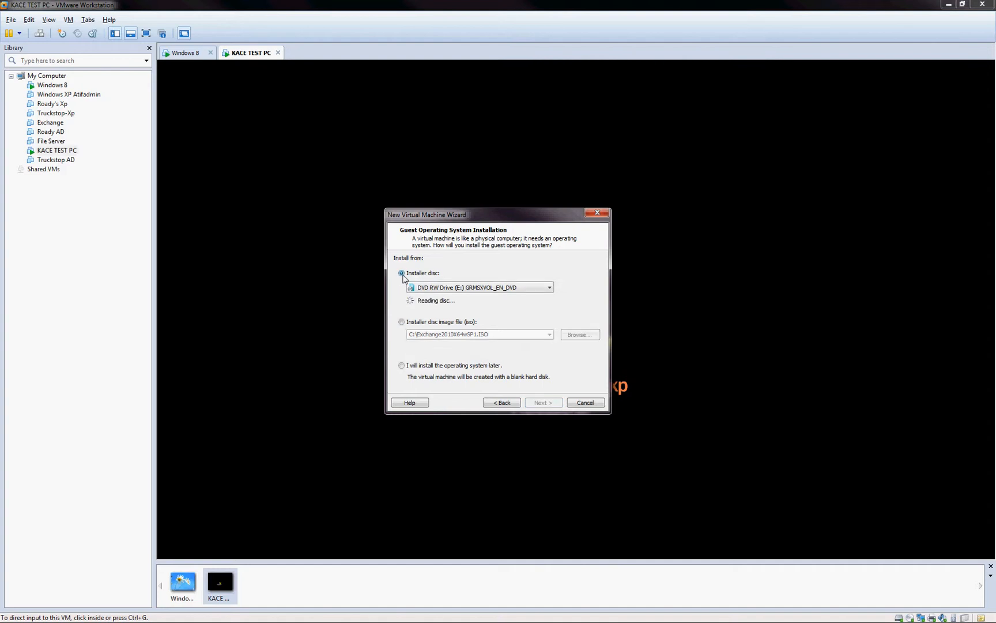
click(461, 287)
click(462, 287)
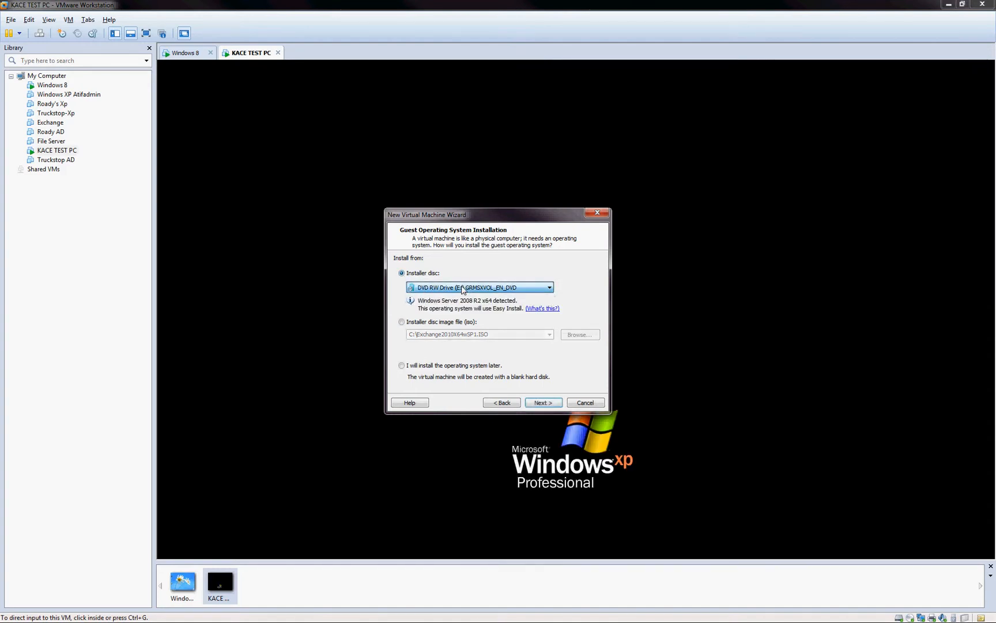
- Use the SW_DVD5_Windows_Svr_DC_EE_SE_Web_2008_R2 disc image from the C: drive as the installer source and continue
click(402, 322)
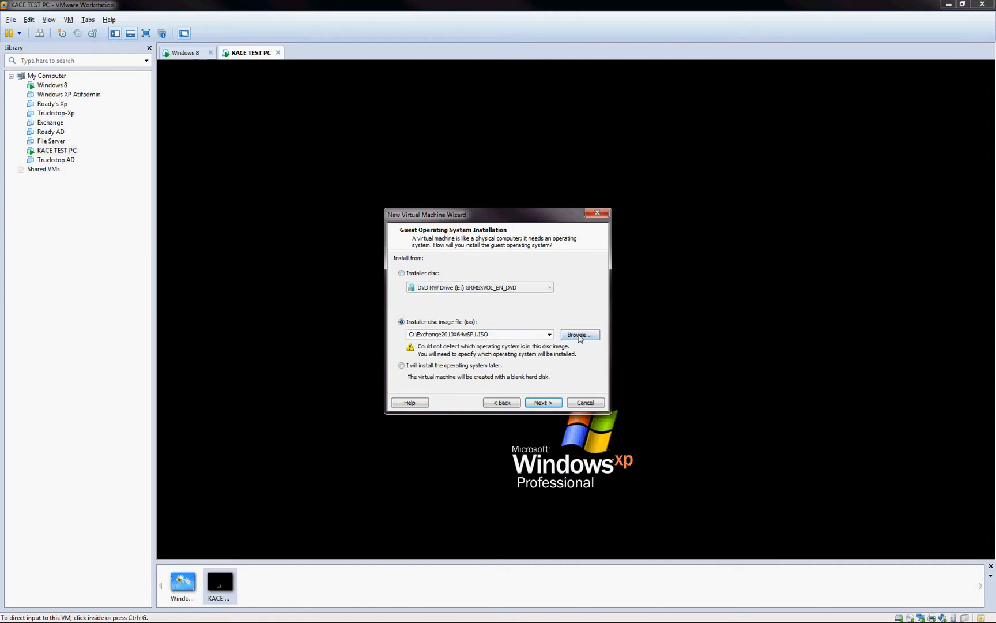
click(580, 336)
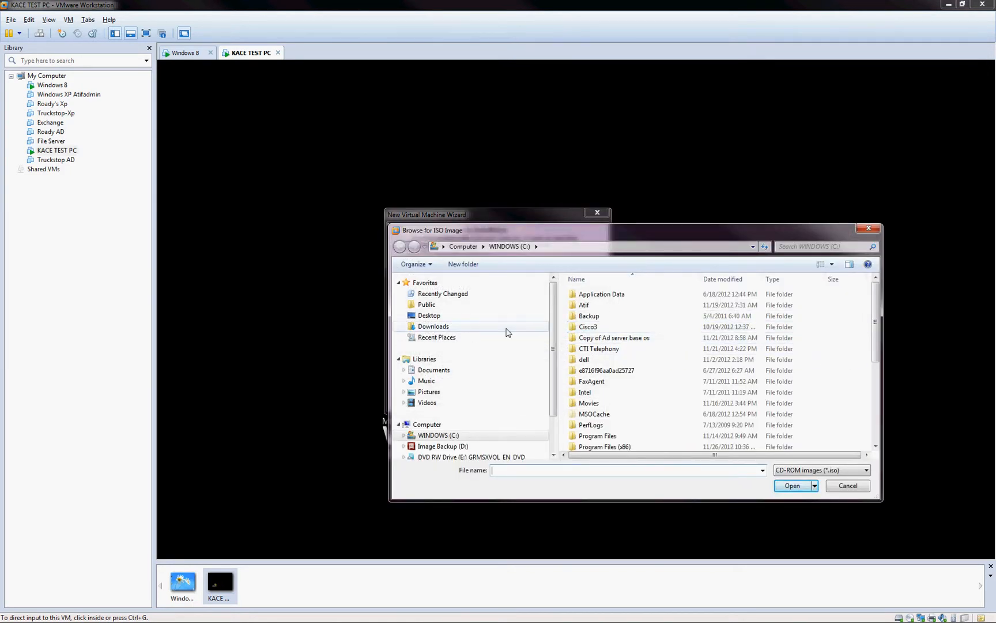
scroll(555, 357, down, 2)
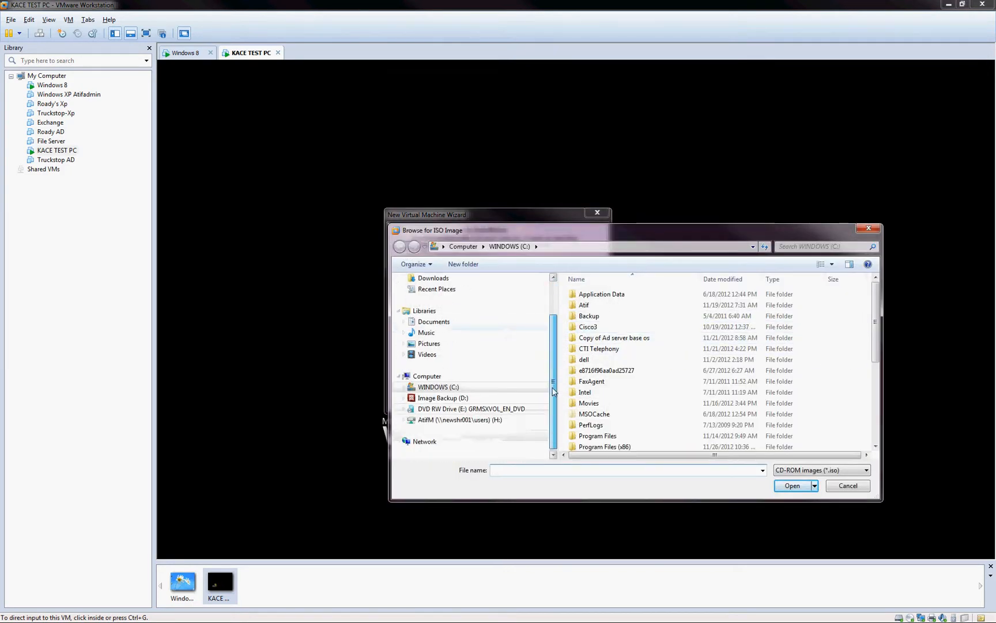
click(405, 387)
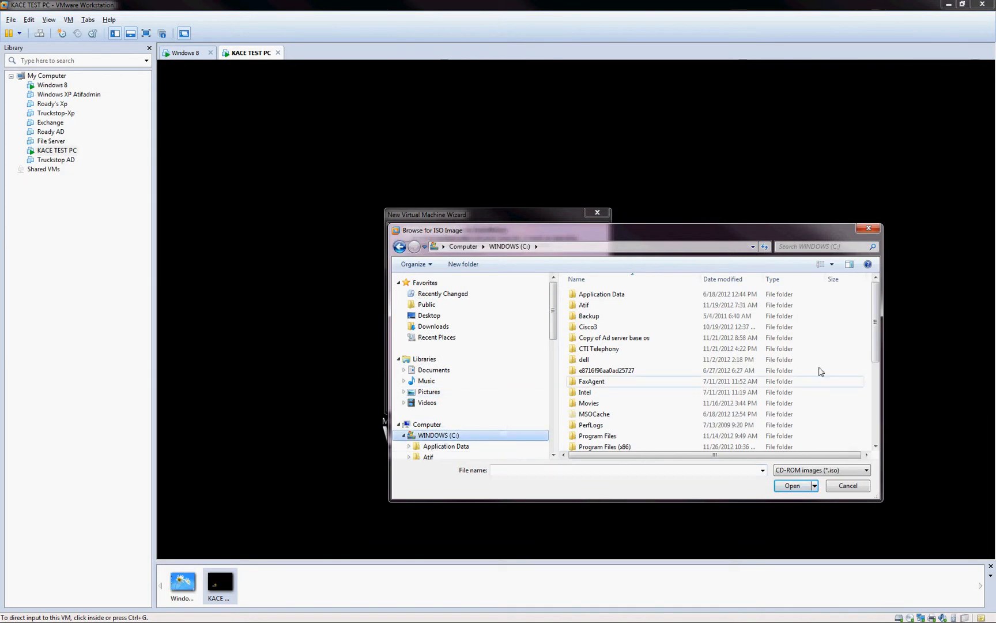
drag(877, 332, 869, 417)
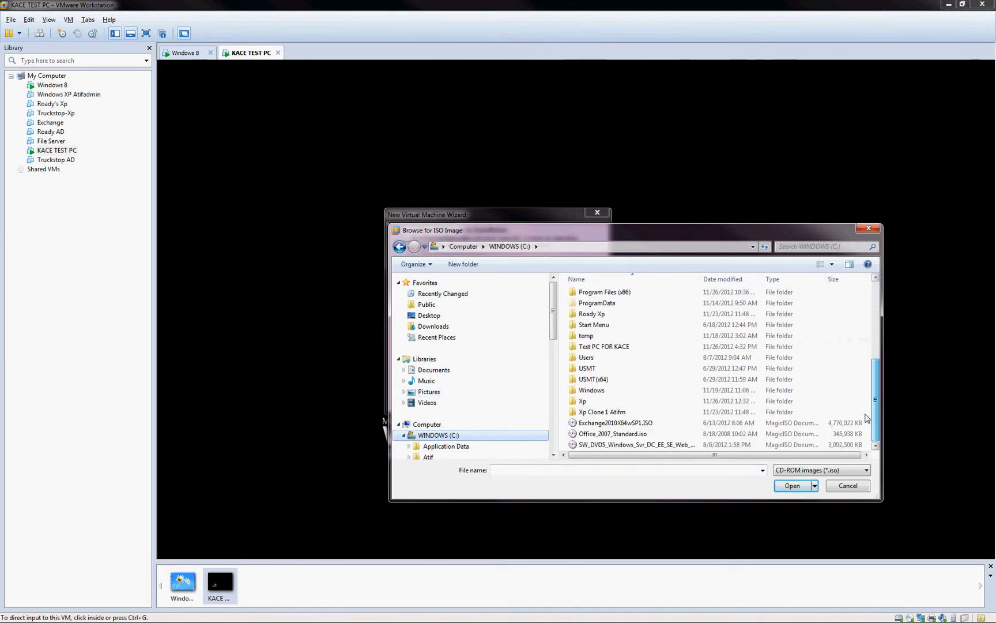
click(613, 448)
click(793, 485)
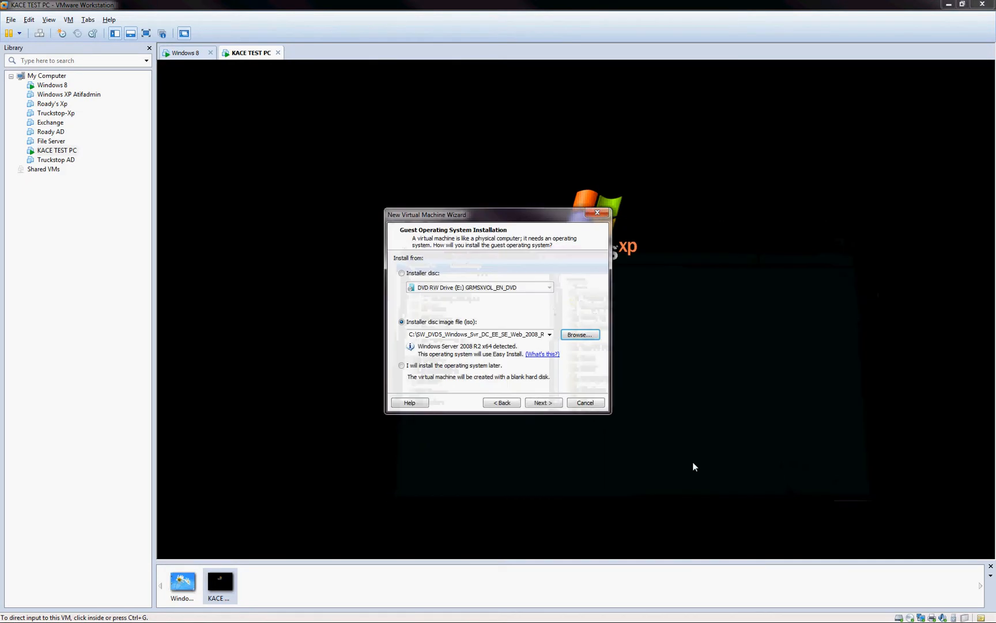
click(545, 403)
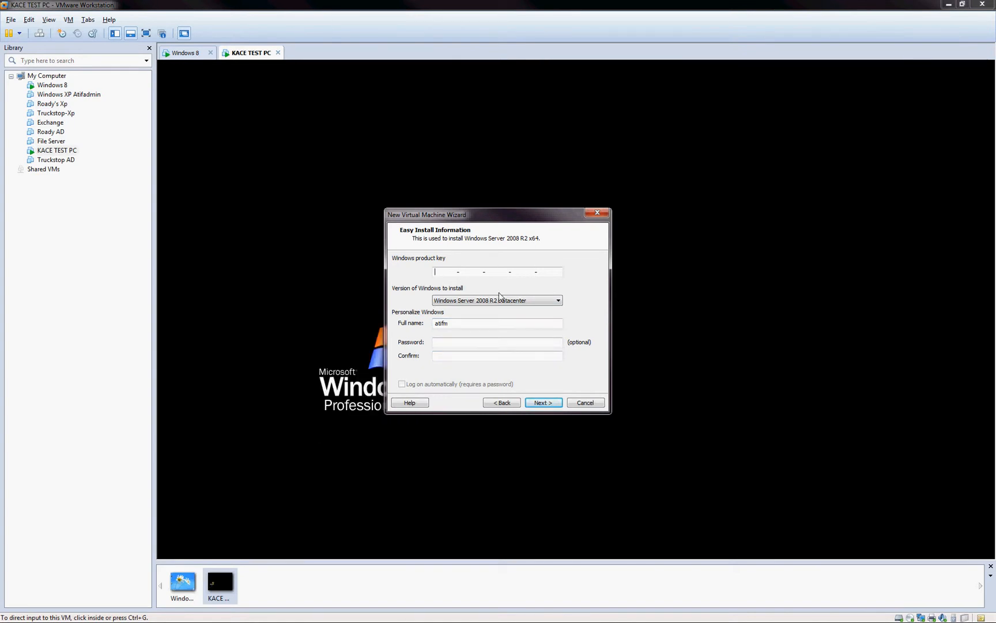
- Set the Windows full name to administrator, enter and confirm the account password, and continue without a product key
drag(452, 326, 426, 327)
text(administrat•••••)
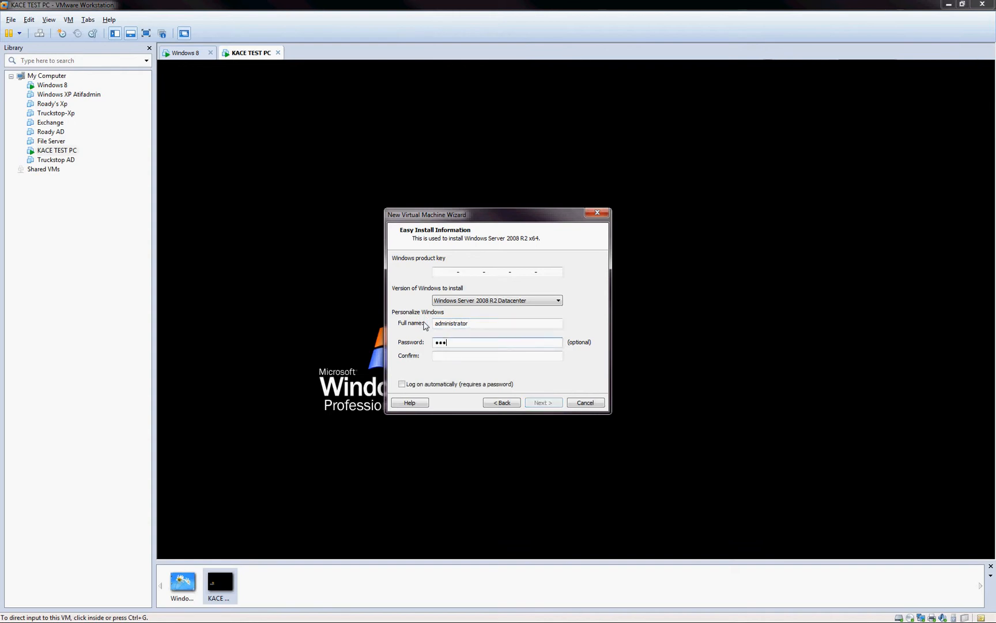
key(BackSpace)
key(BackSpace)
key(BackSpace)
text(•••••••••)
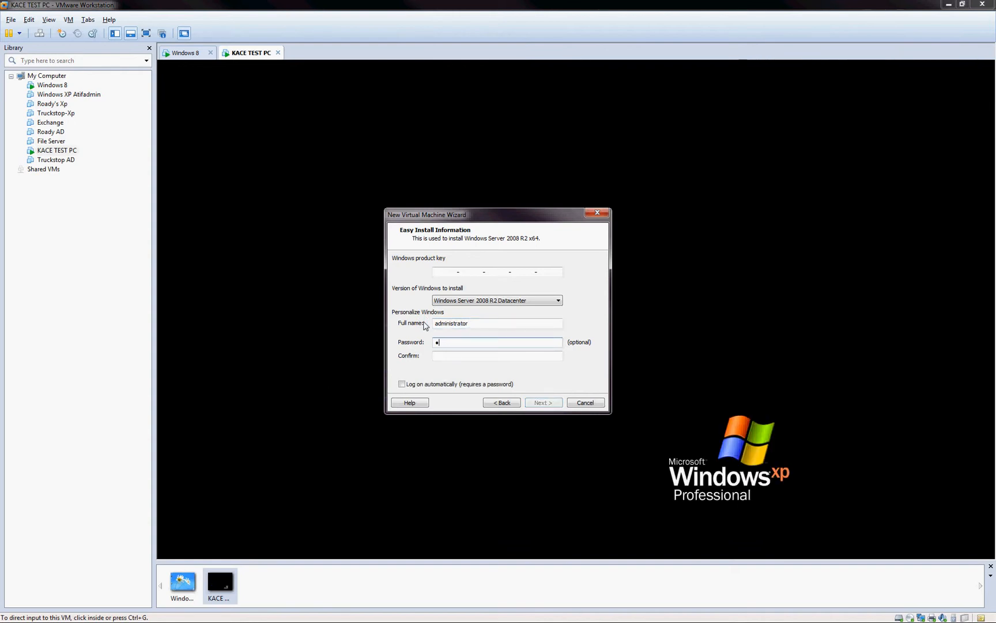
key(BackSpace)
key(BackSpace)
key(BackSpace)
key(BackSpace)
key(BackSpace)
key(BackSpace)
key(BackSpace)
key(BackSpace)
text(•••••••••••••)
key(Tab)
text(••••••••••••••)
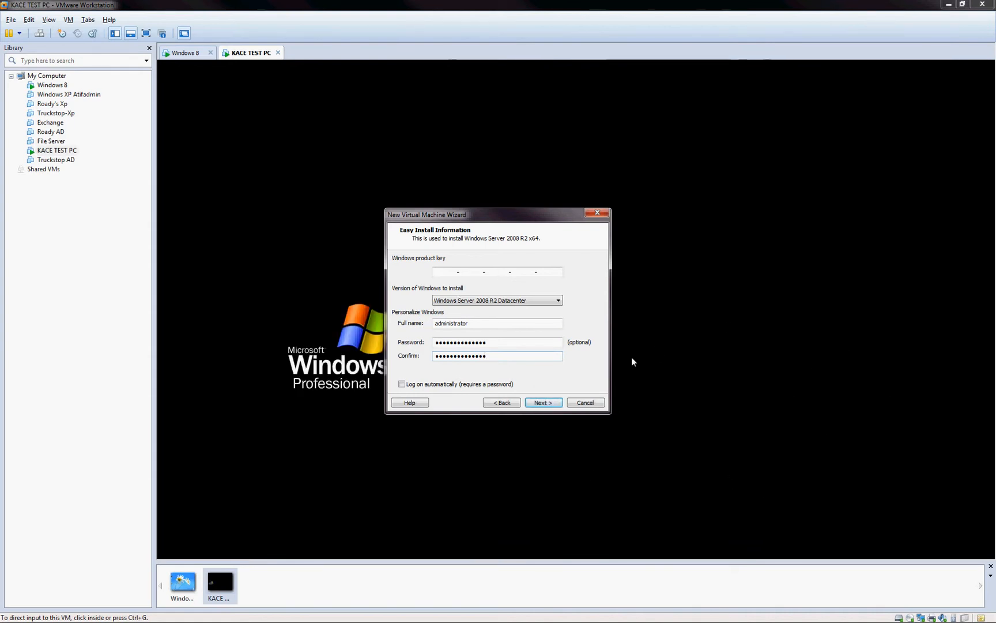
click(544, 402)
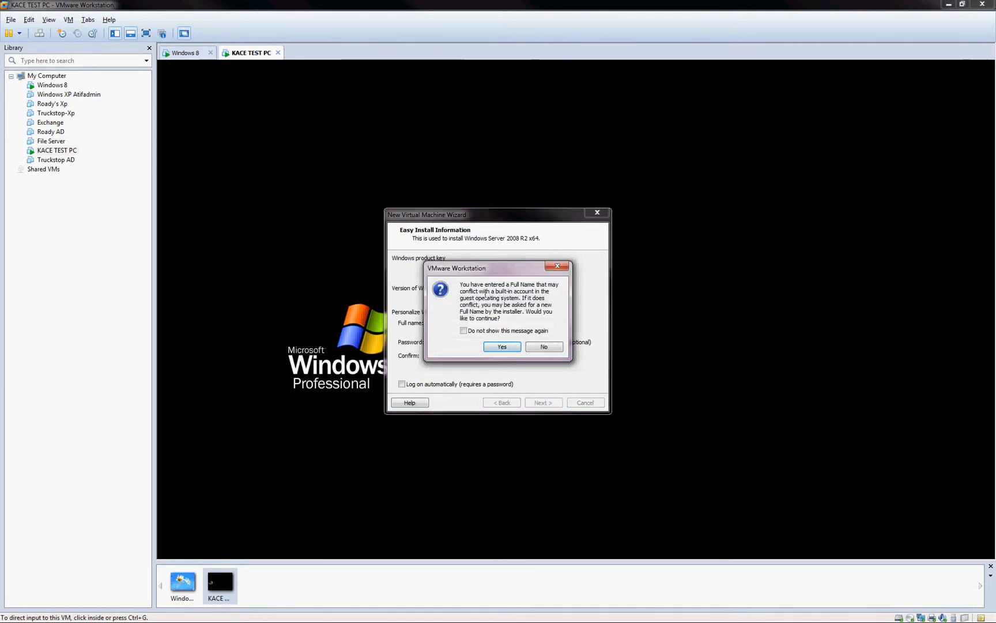
click(503, 346)
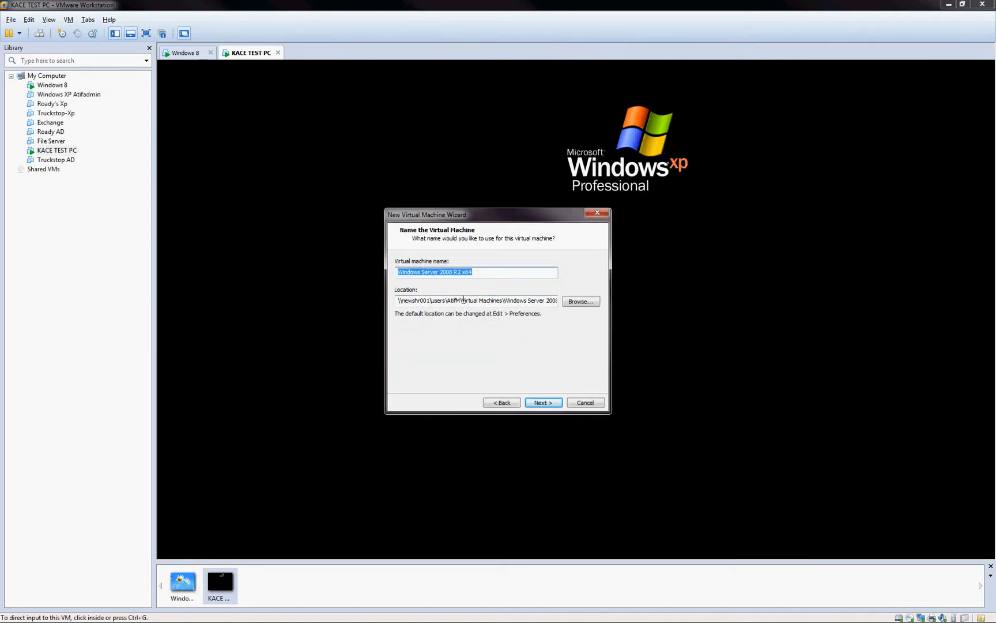
- Name the virtual machine Windows Server 2008
drag(486, 272, 405, 275)
key(BackSpace)
key(BackSpace)
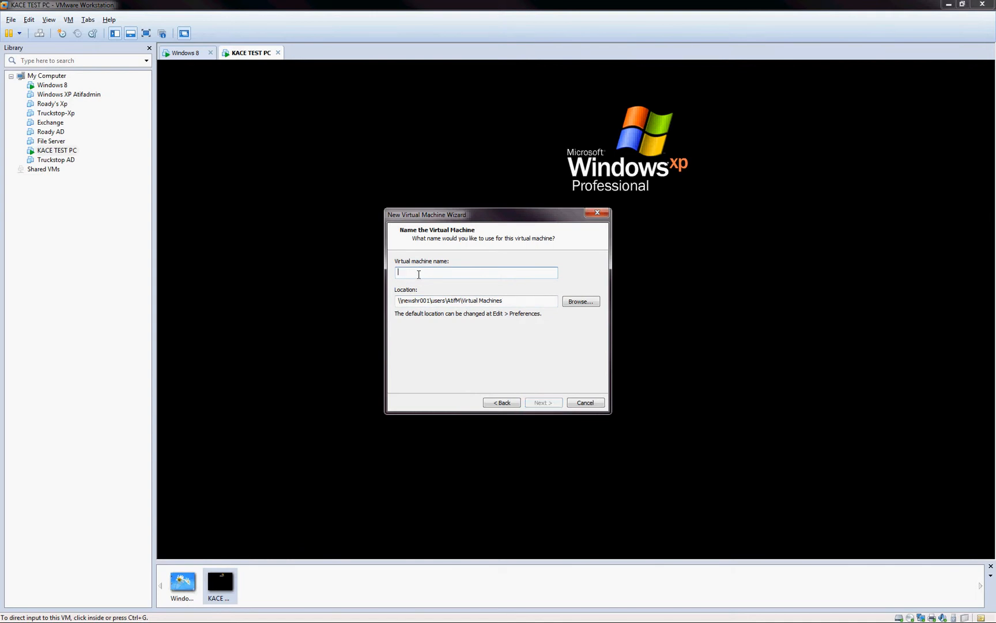
text(Windows Server )
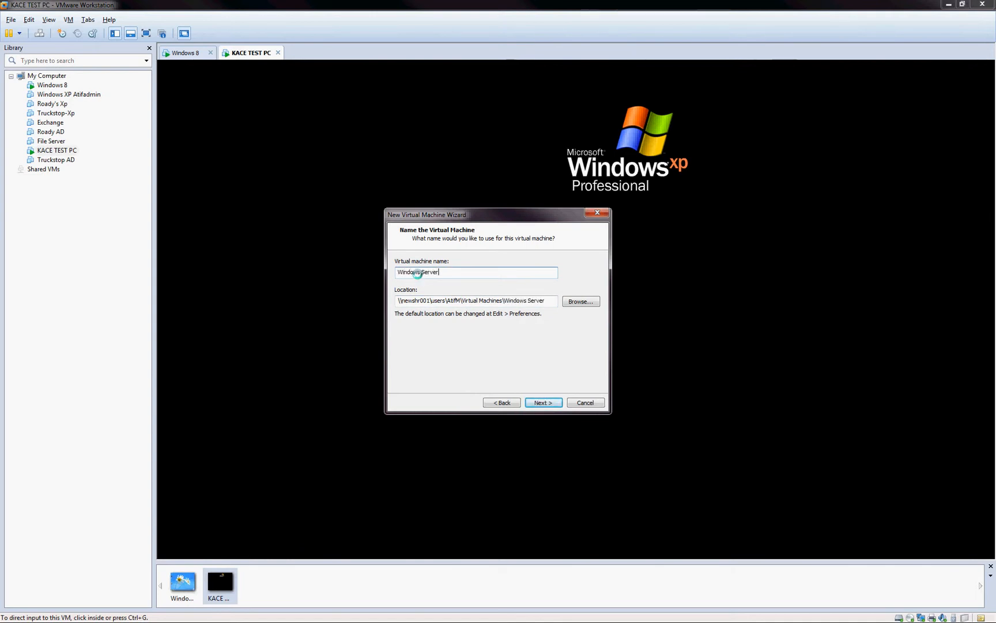
text(2008)
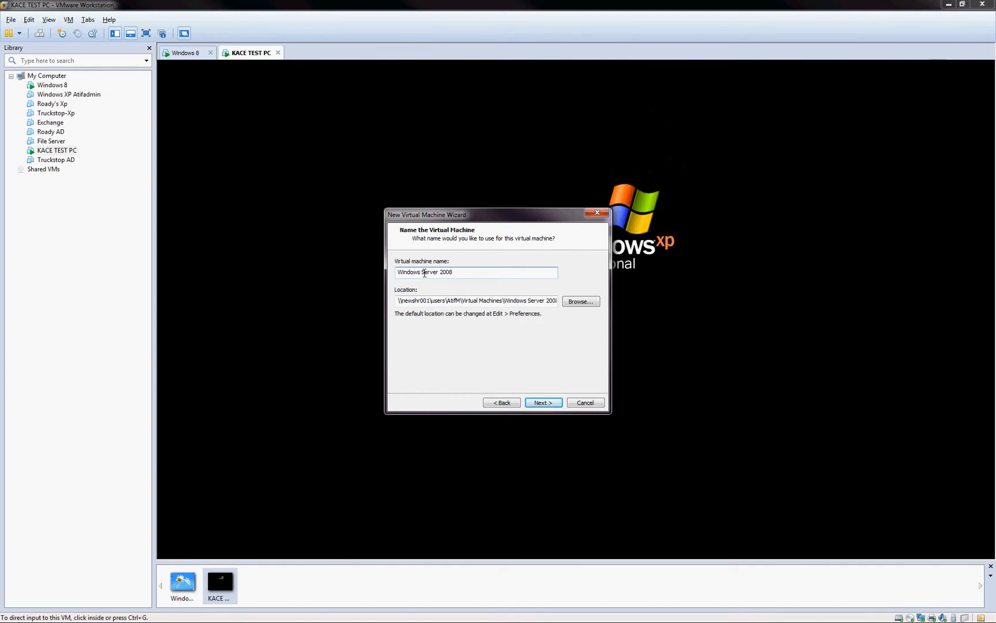
- Create a new folder named VM 2008, choose it as the virtual machine's location, and continue
click(581, 302)
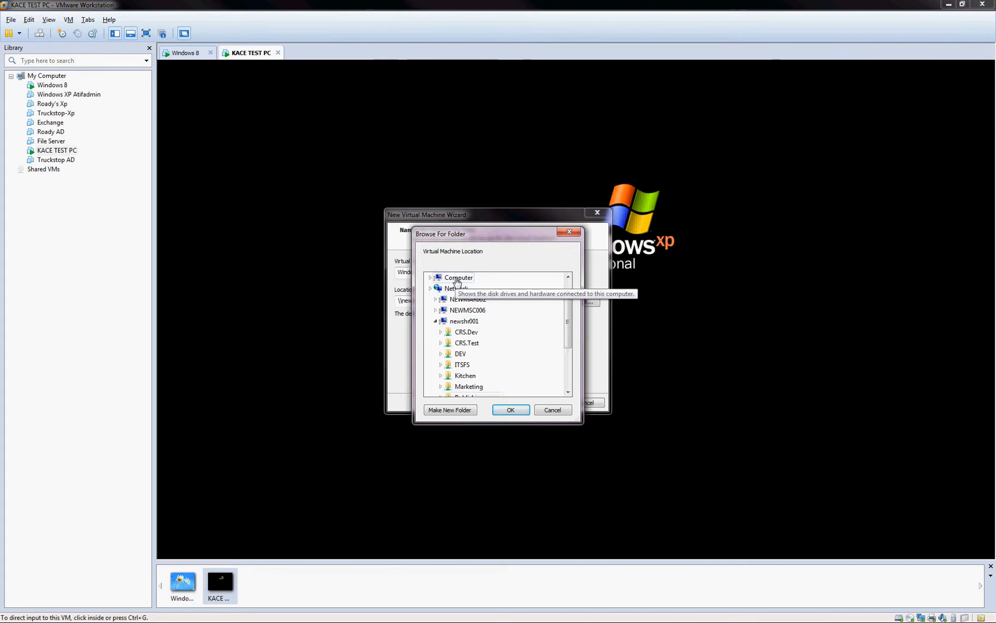
click(450, 410)
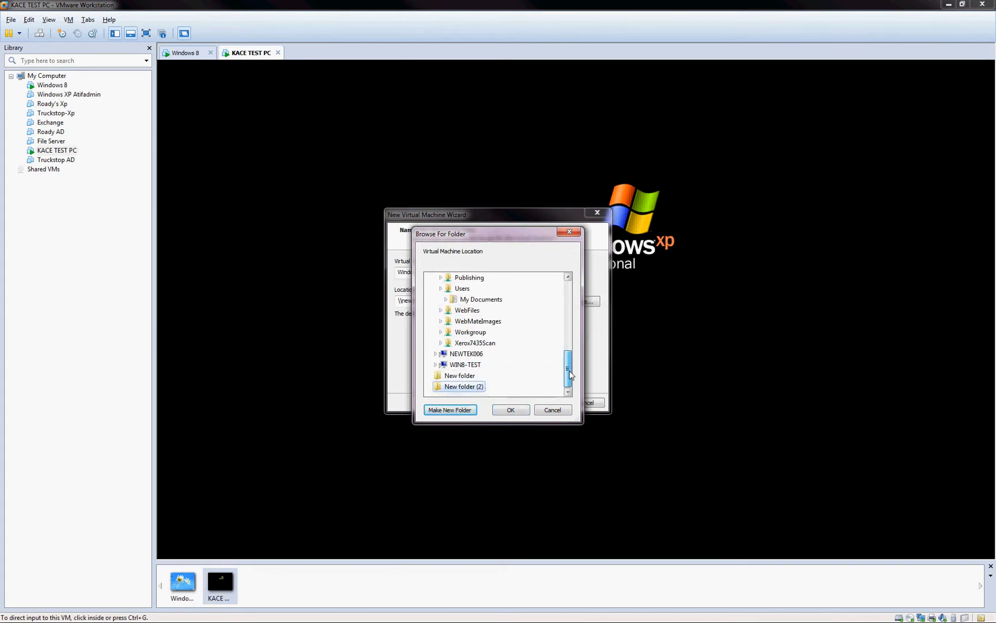
right_click(472, 391)
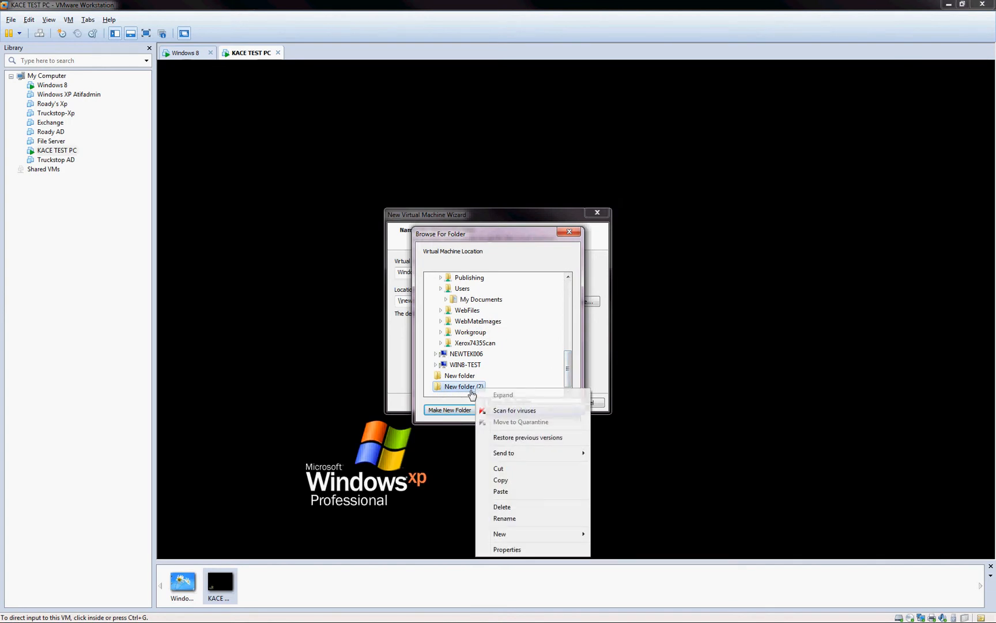
click(501, 519)
text(VM 2008)
key(Return)
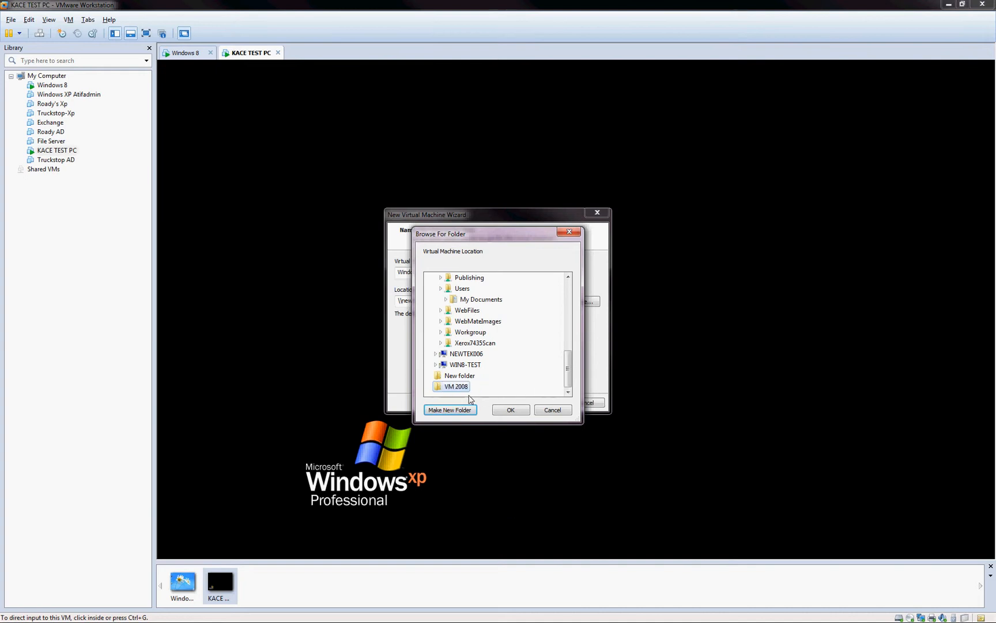
click(518, 411)
click(542, 404)
- Configure the virtual machine with 2 processors and 2 cores per processor, and continue to the memory settings
click(528, 270)
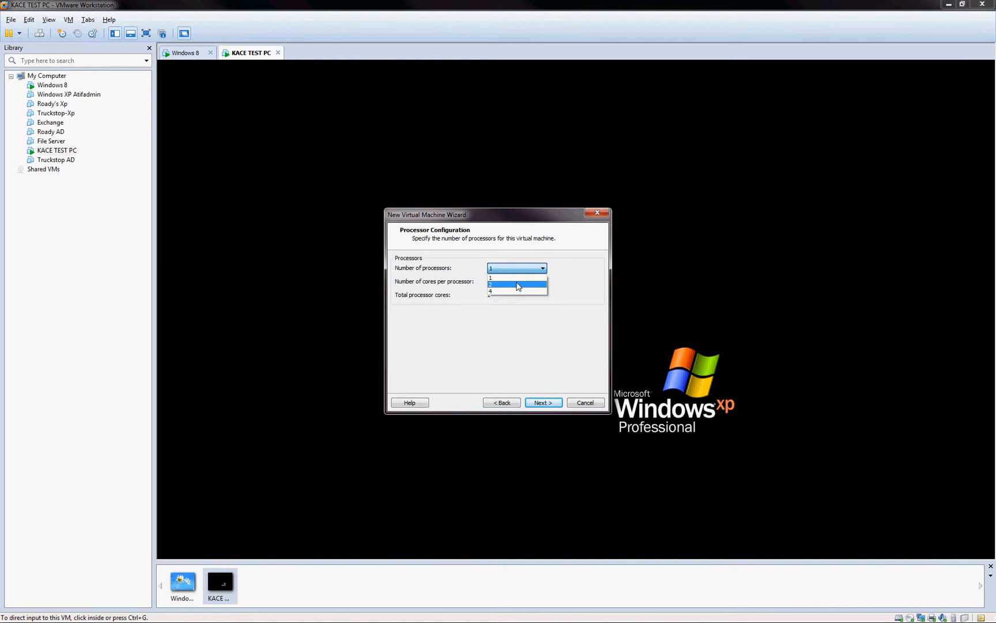
click(518, 285)
click(519, 282)
click(510, 298)
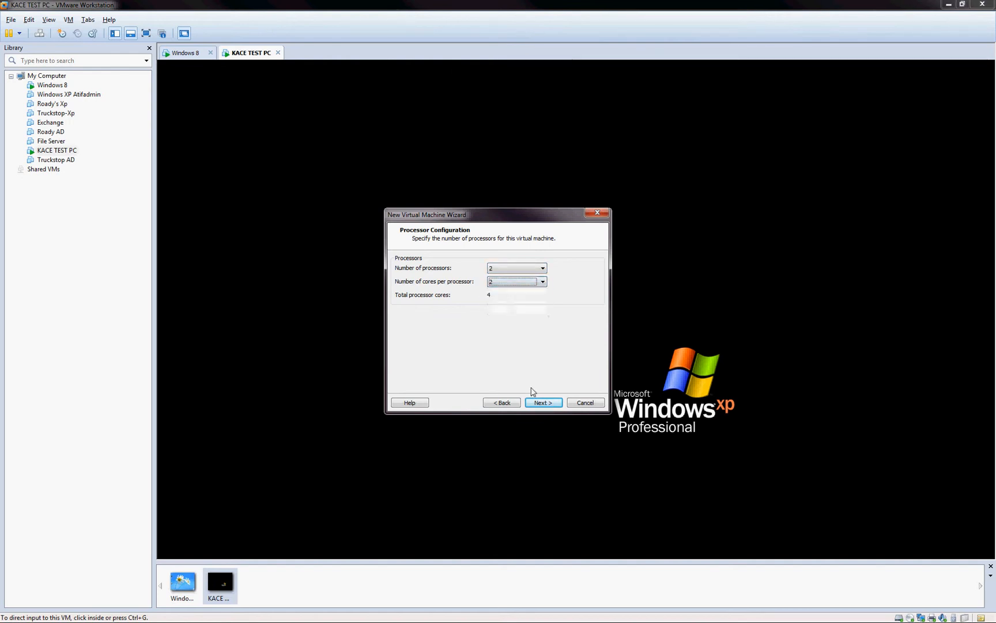
click(535, 404)
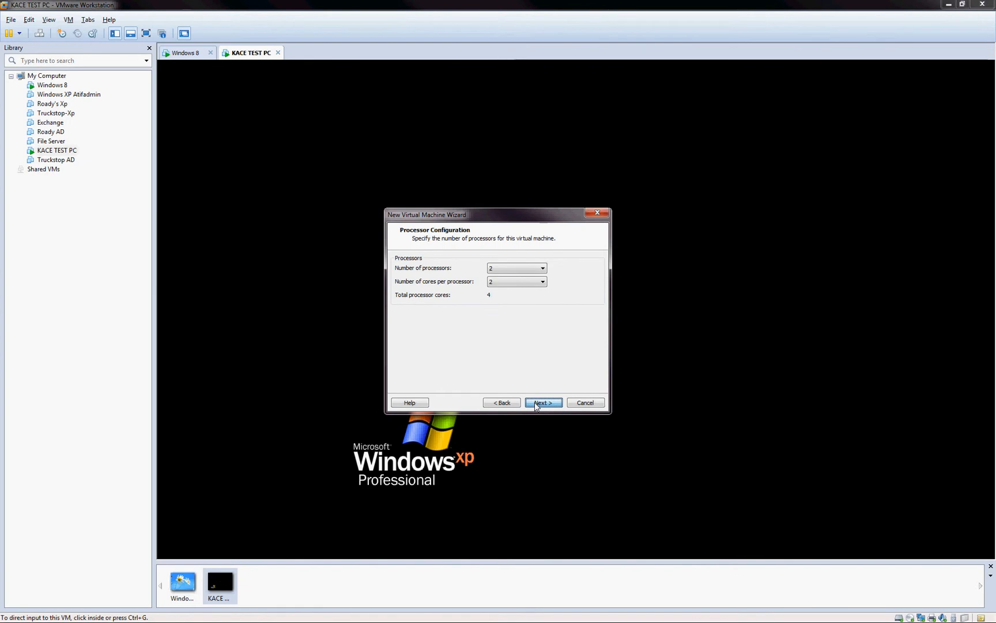
click(534, 402)
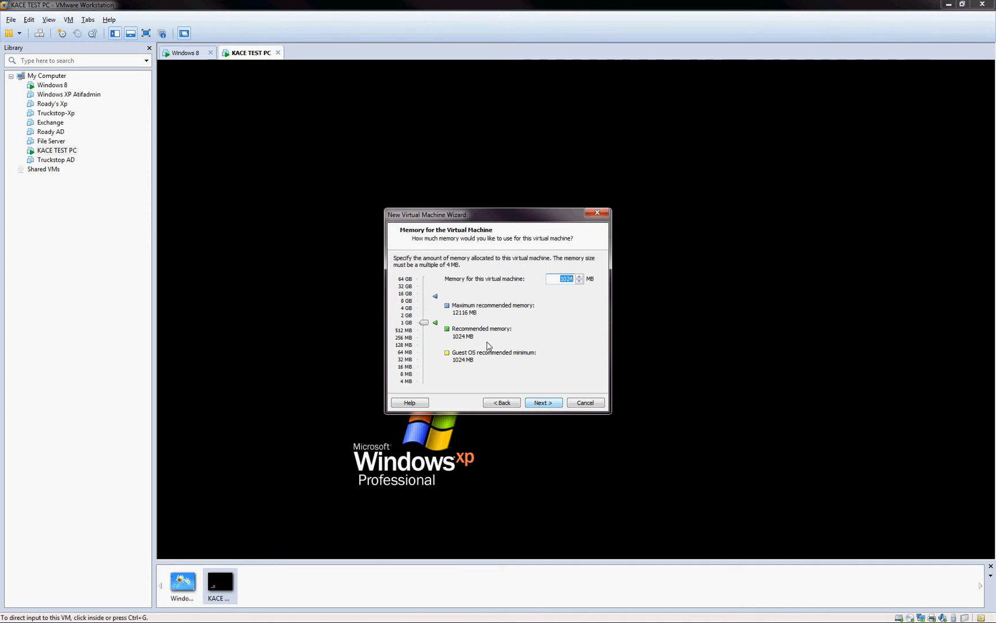
- Set the virtual machine's memory to 3820 MB and keep network address translation (NAT) as the network type
drag(423, 323, 429, 311)
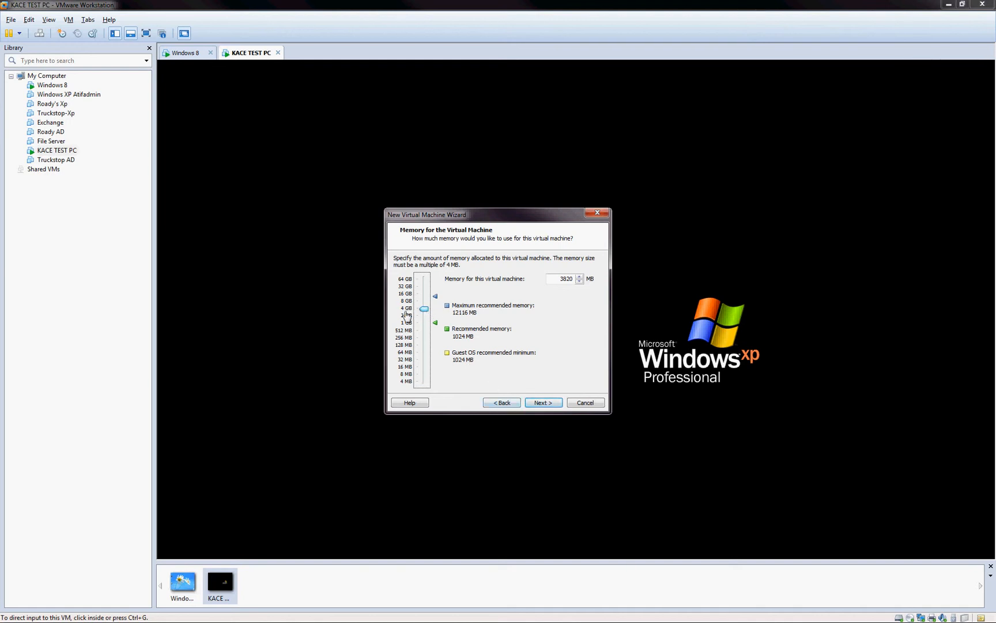
click(539, 404)
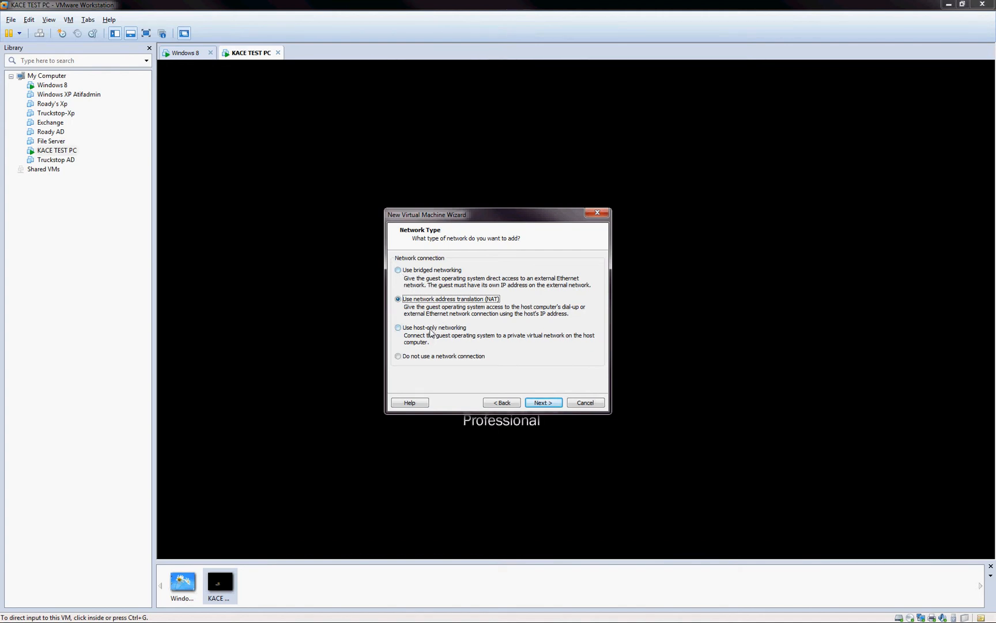
click(543, 403)
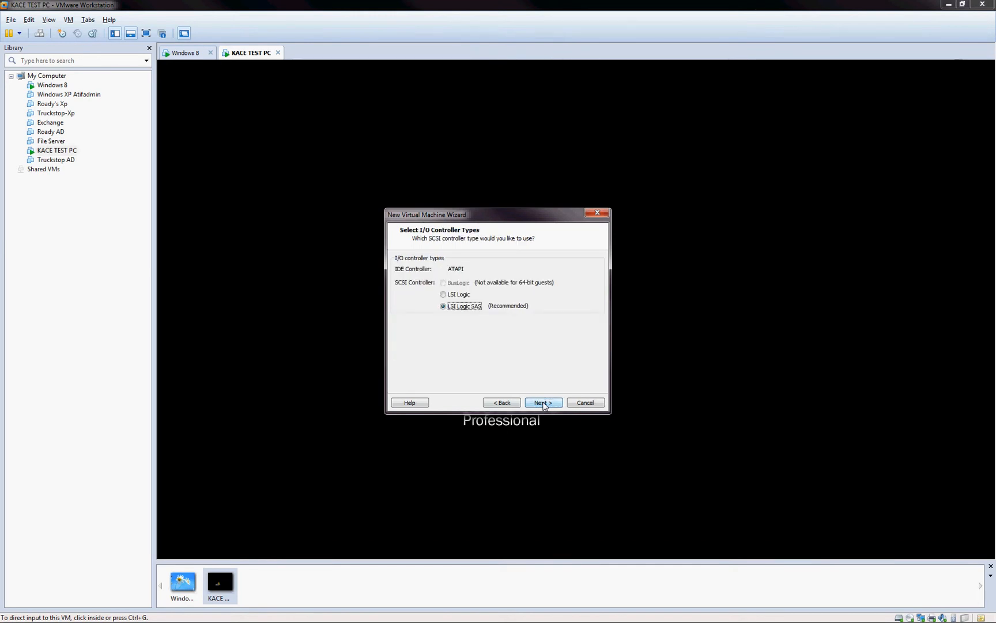
- Accept the LSI Logic SAS controller and choose to create a new virtual disk of type SCSI
click(544, 406)
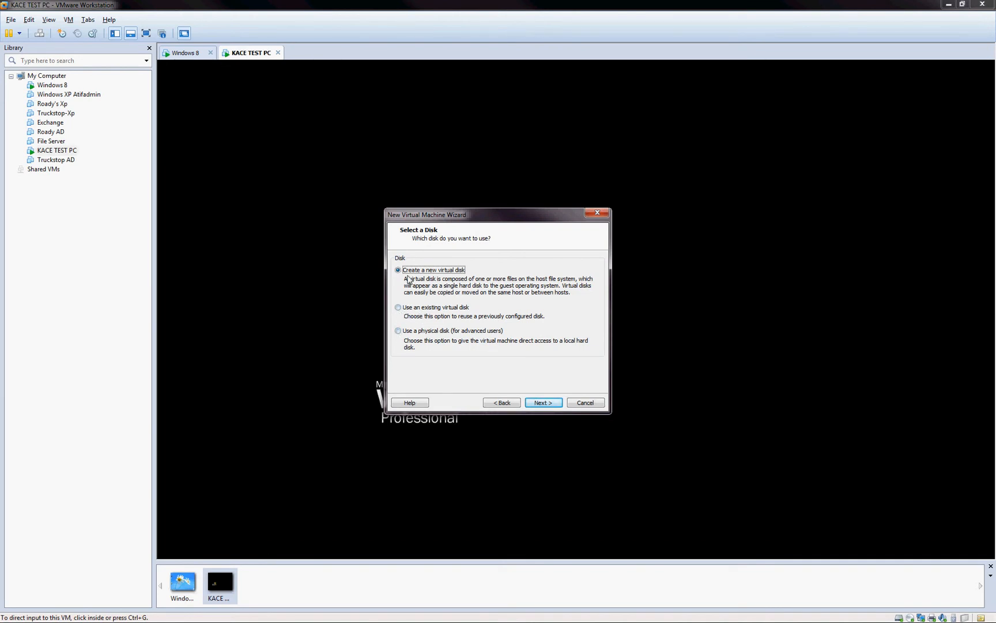
click(533, 404)
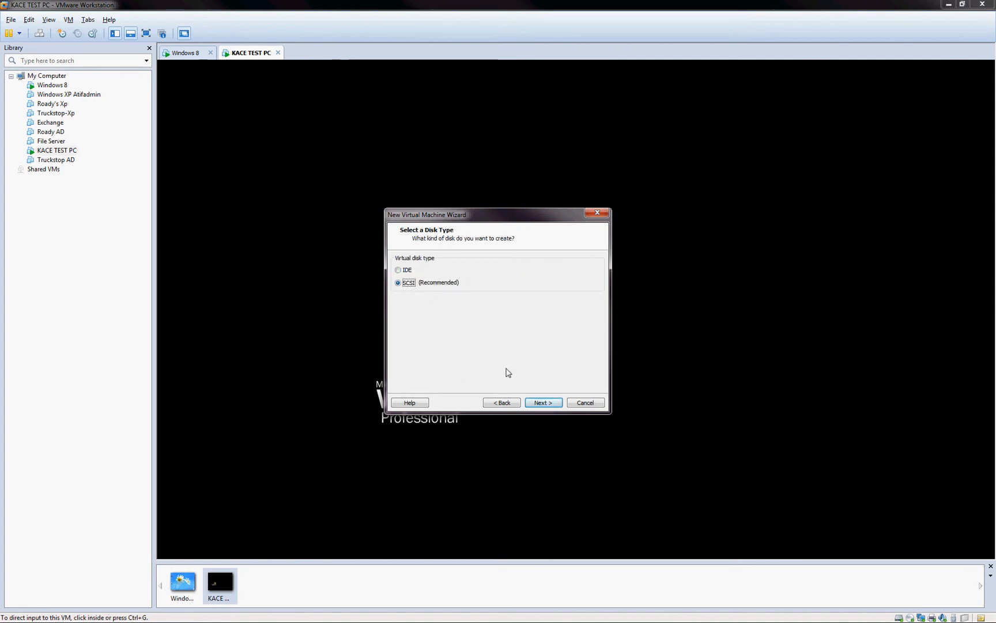
click(544, 405)
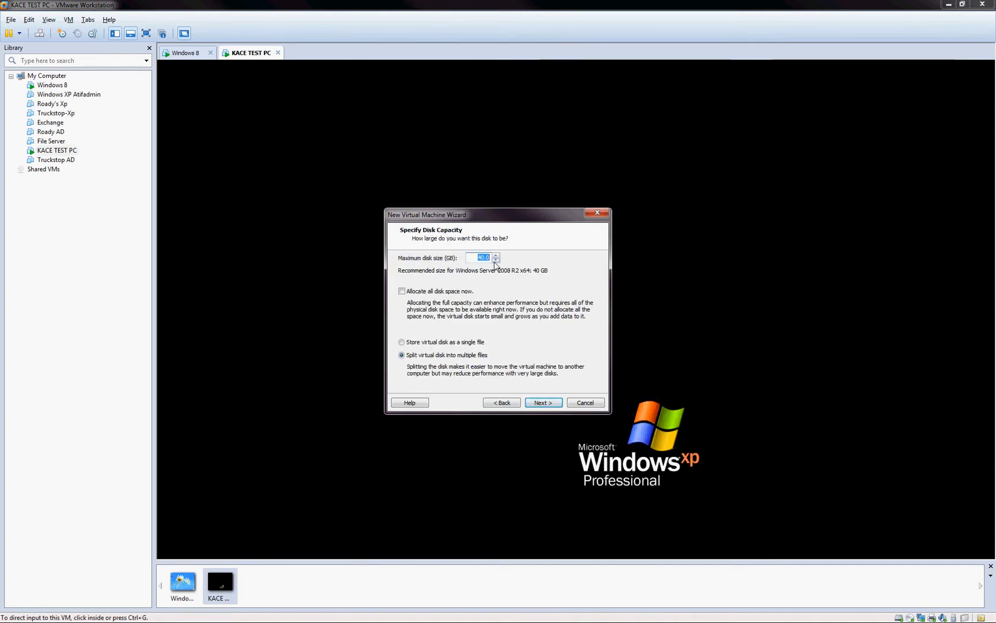
- Set the maximum disk size to 80 GB, stored as a single file named Windows Server 2008.vmdk
text(80)
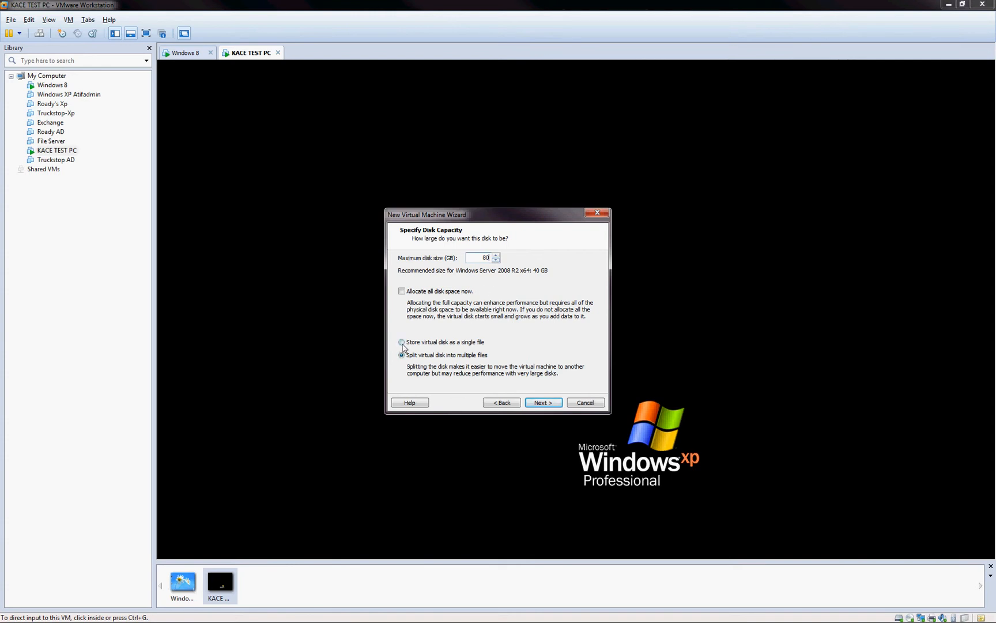
click(402, 342)
click(535, 402)
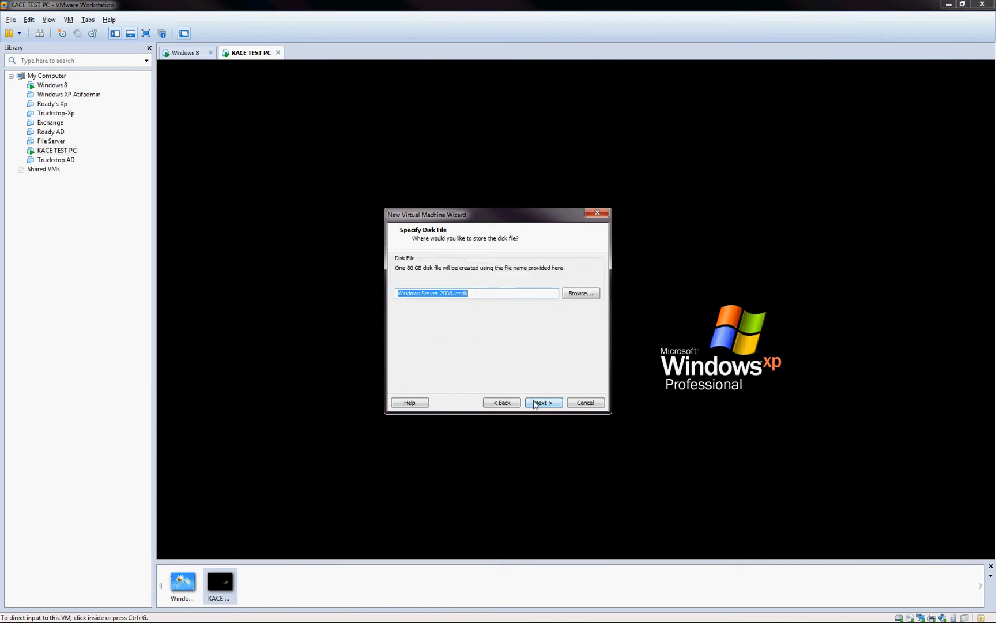
click(536, 403)
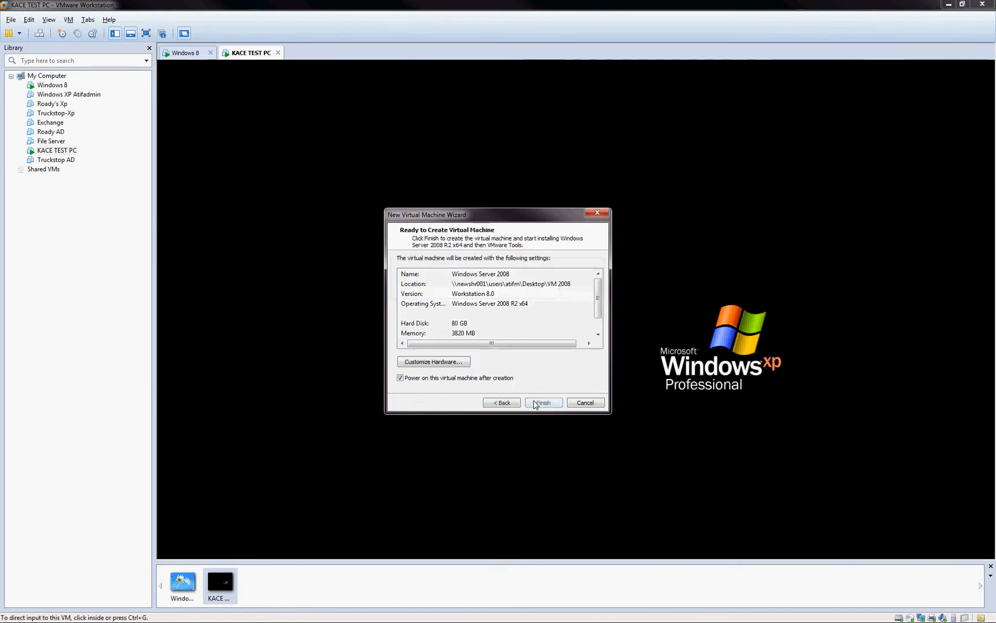
- Review the new virtual machine's hardware list and the hardware types available to add, and return to the wizard summary
click(452, 362)
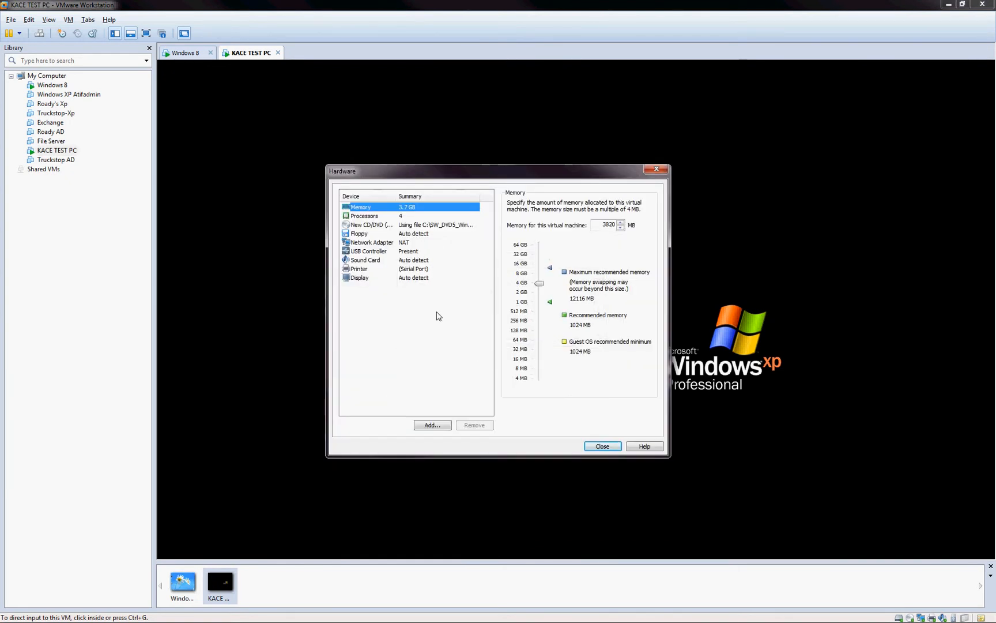
click(440, 425)
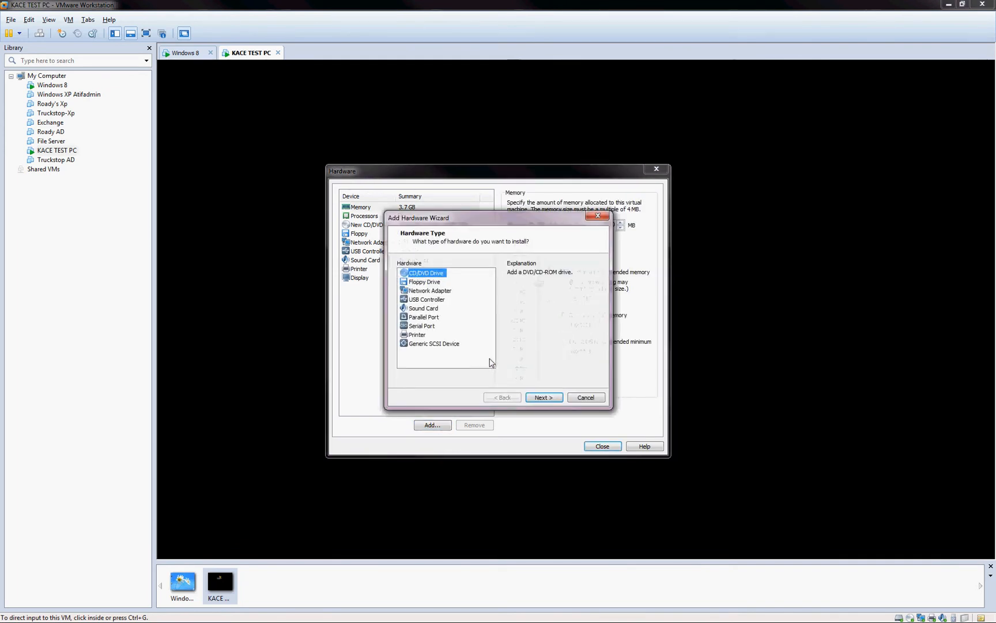
click(583, 396)
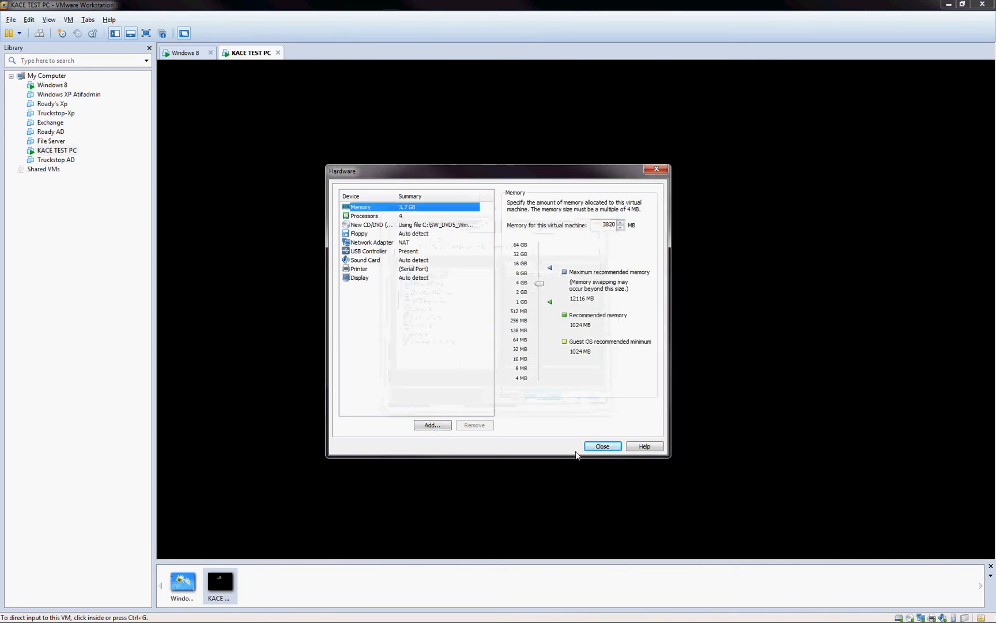
click(597, 447)
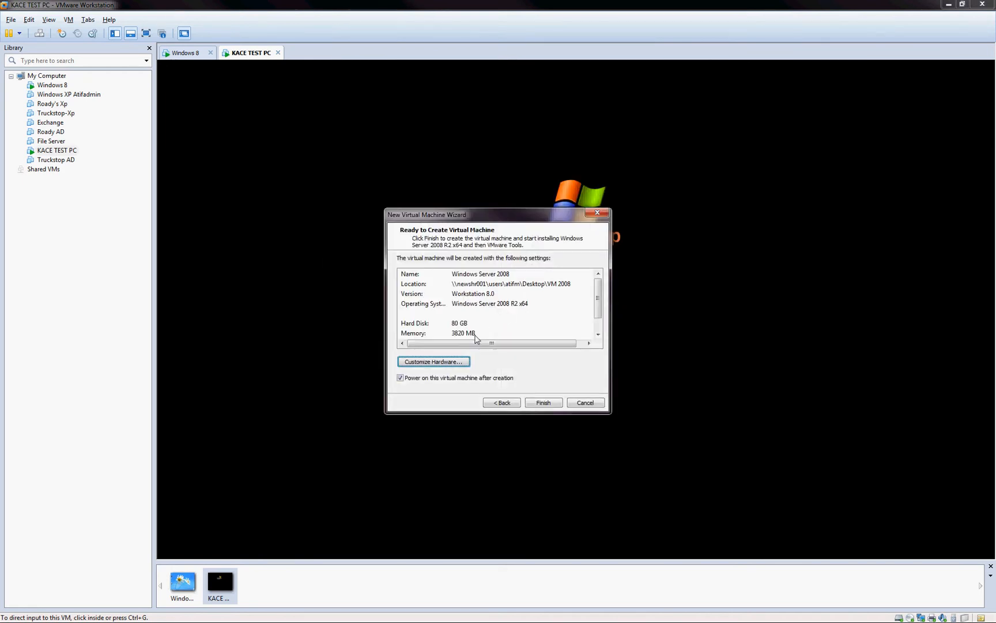
- Finish creating the Windows Server 2008 virtual machine and power it on
click(548, 404)
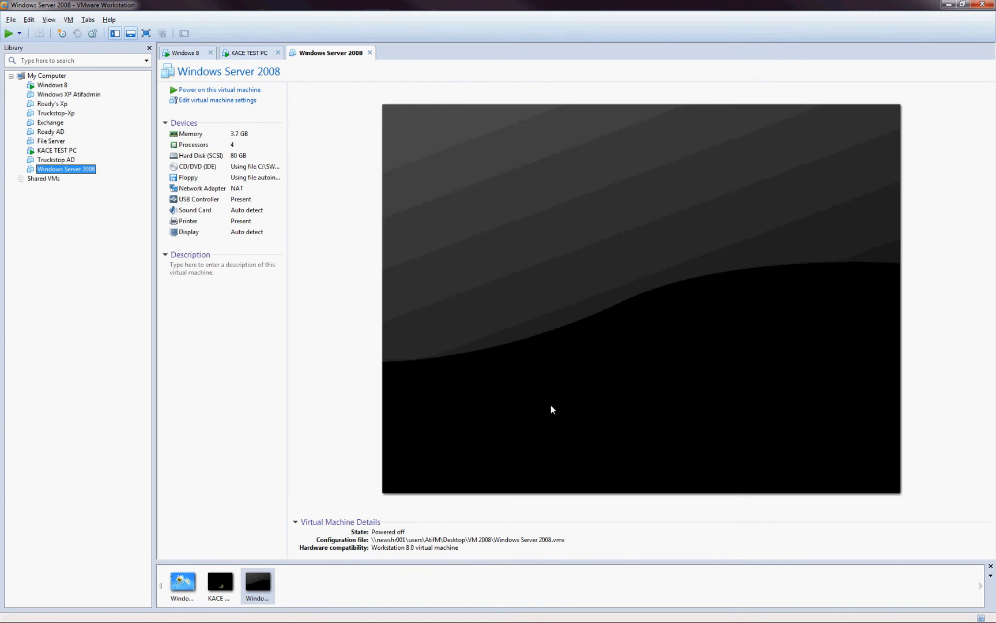
right_click(81, 170)
mouse_move(118, 228)
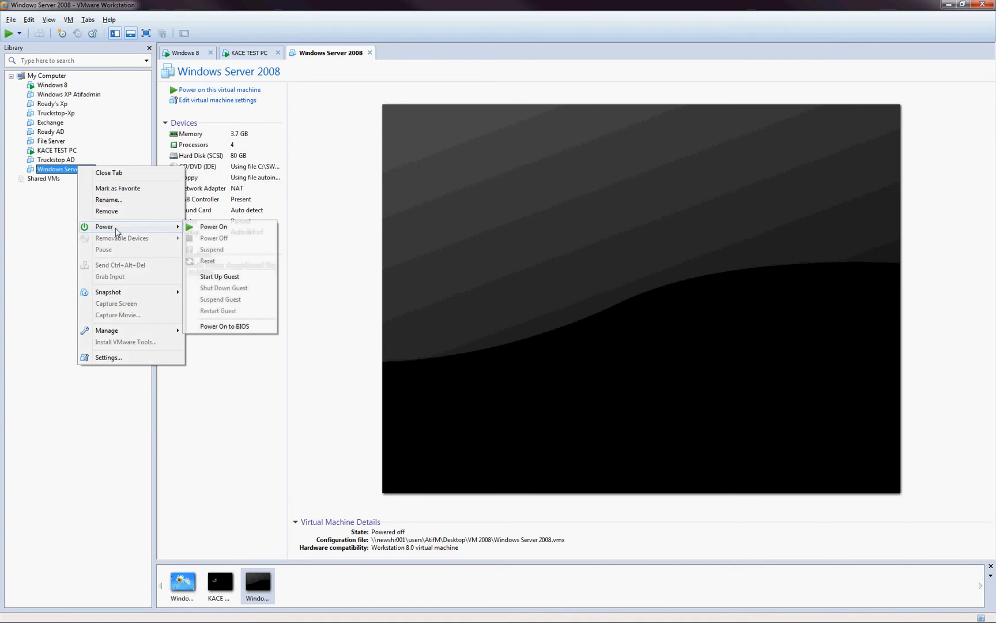
click(202, 225)
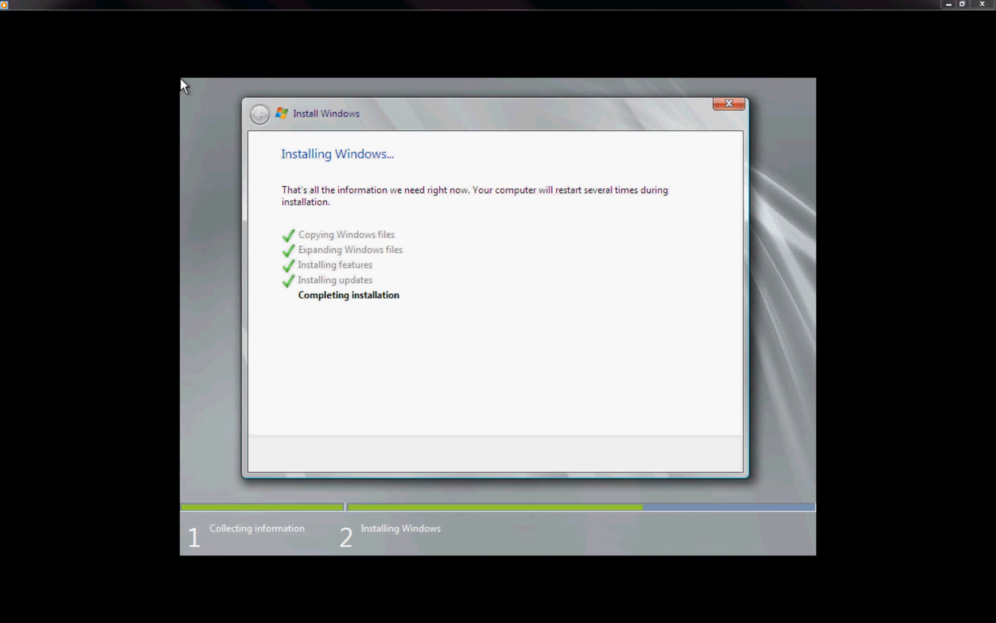
- Skip ahead through the "Instaling server 2008" video in Windows Media Player to view the final setup stages and the Initial Configuration Tasks window
mouse_move(682, 588)
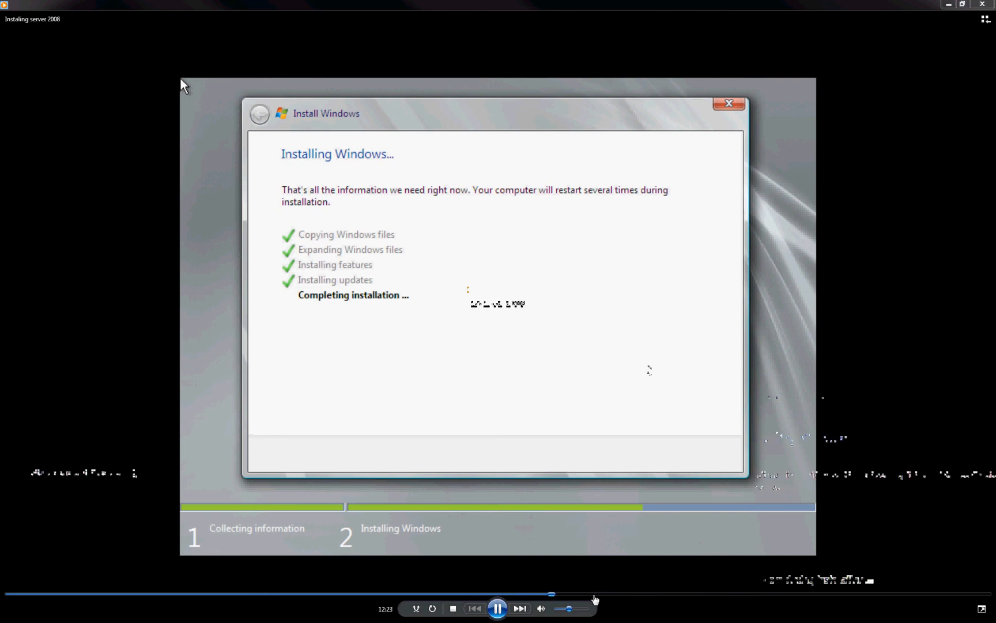
click(594, 595)
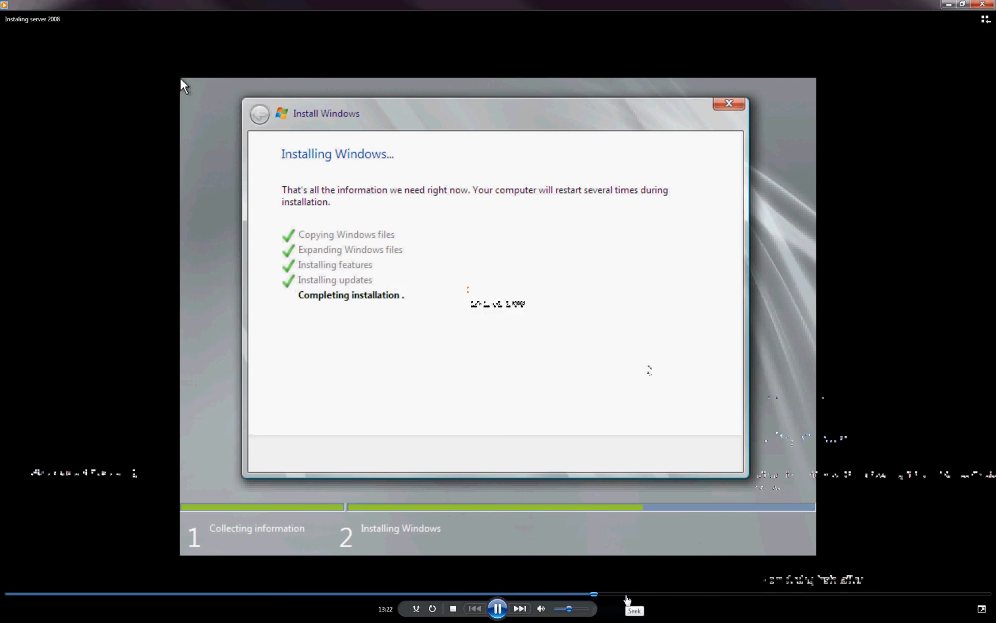
click(636, 594)
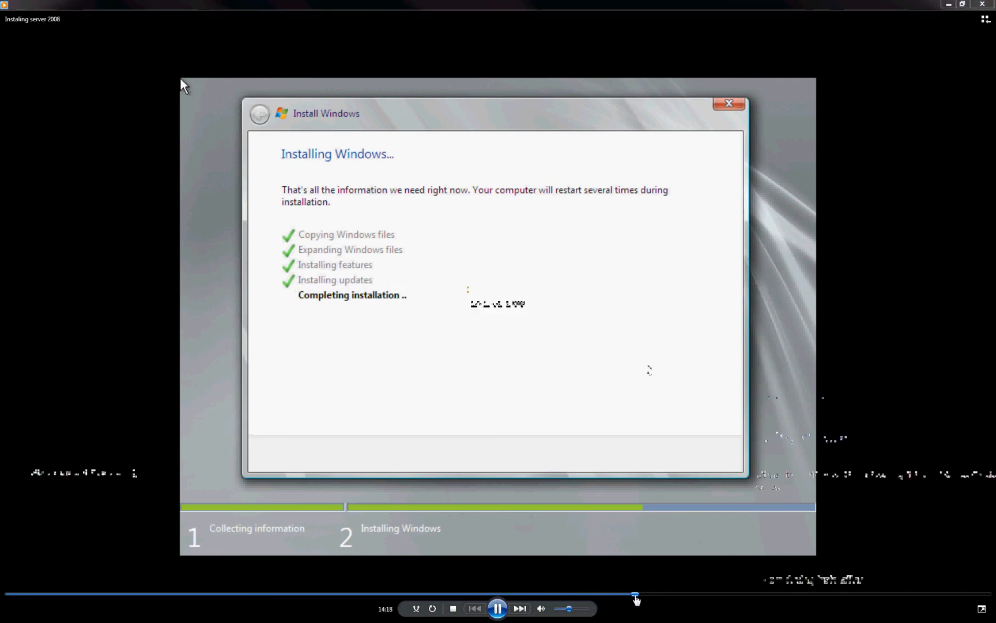
click(663, 595)
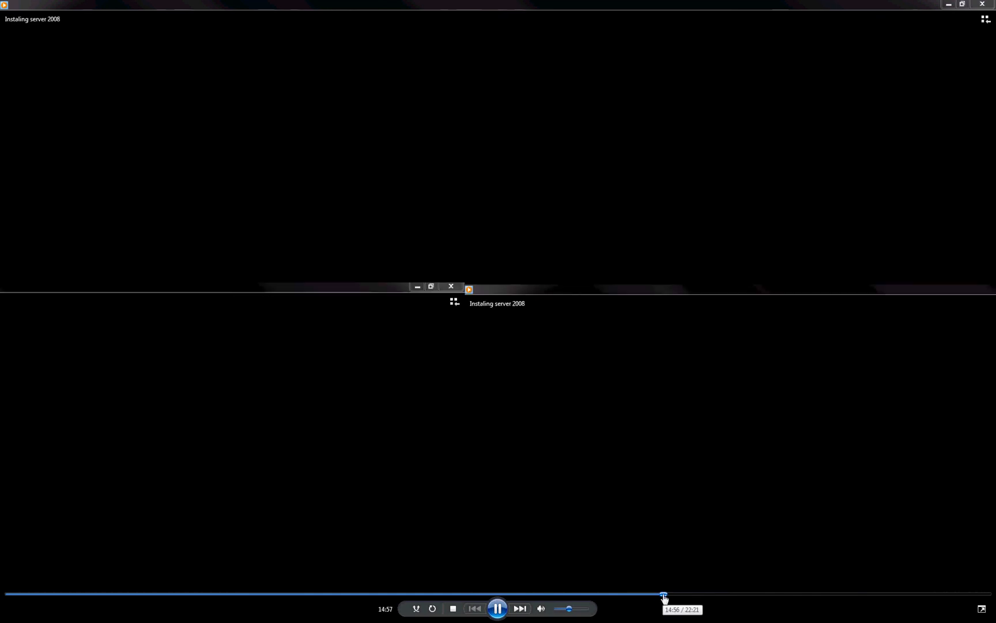
click(659, 595)
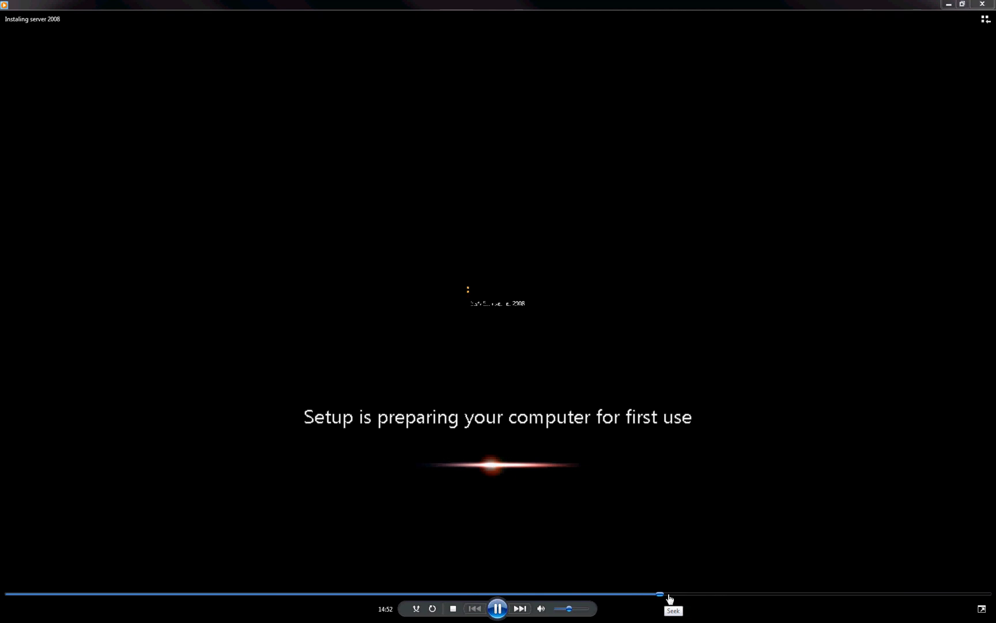
click(669, 595)
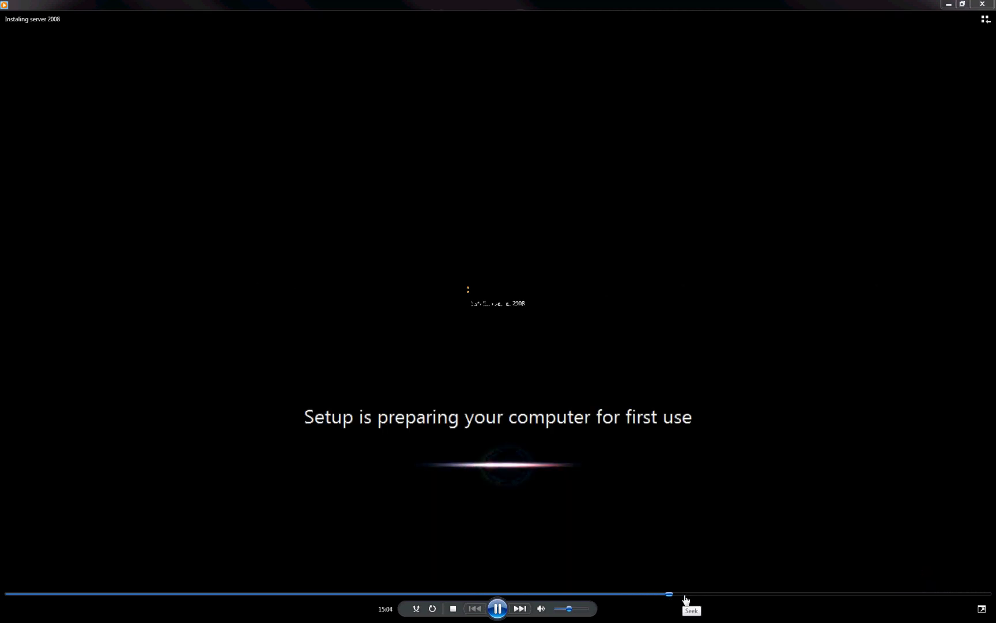
click(685, 596)
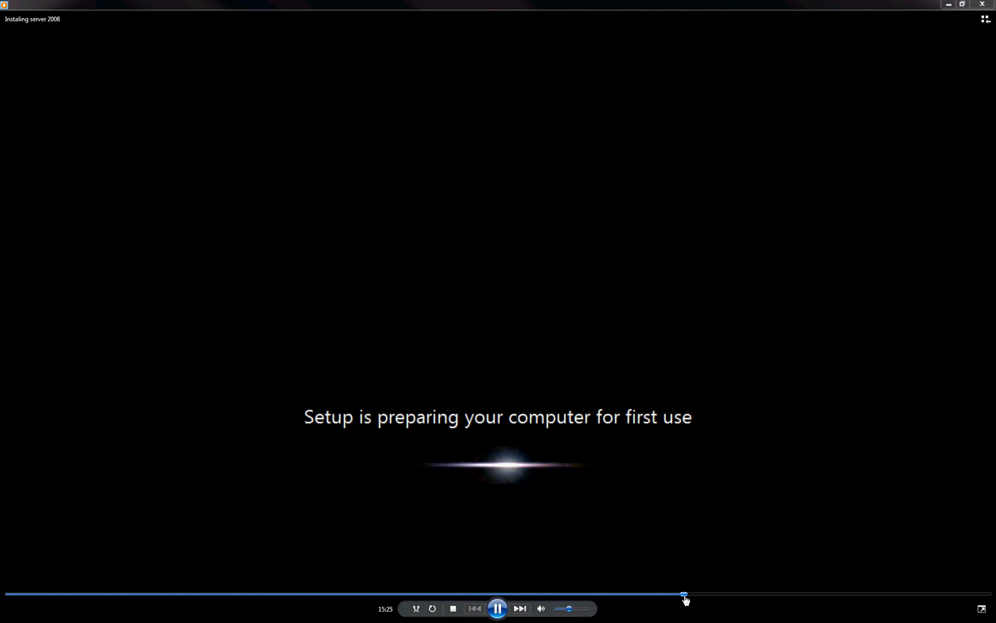
click(701, 596)
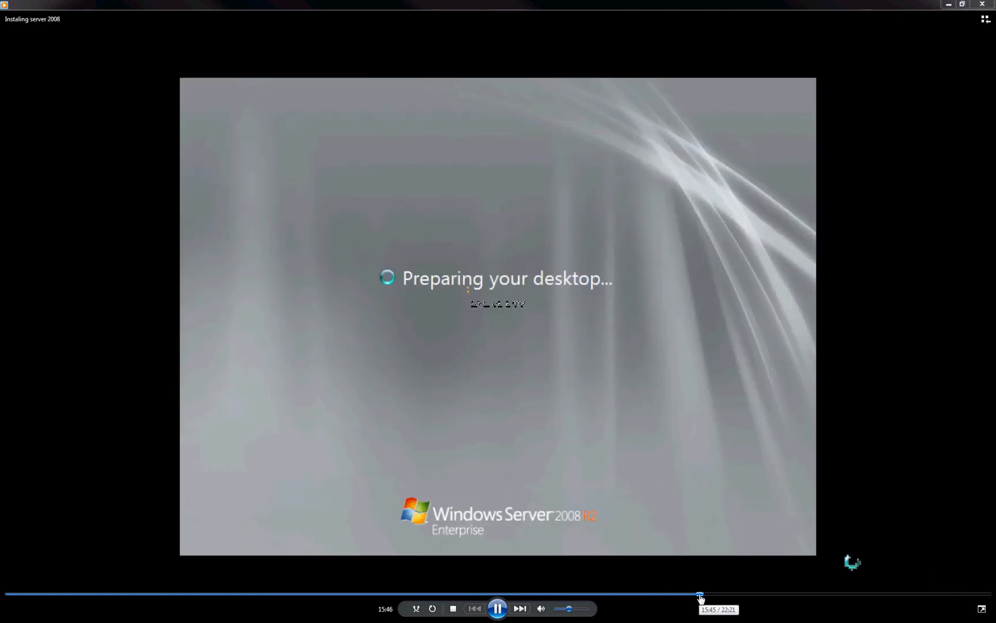
click(730, 597)
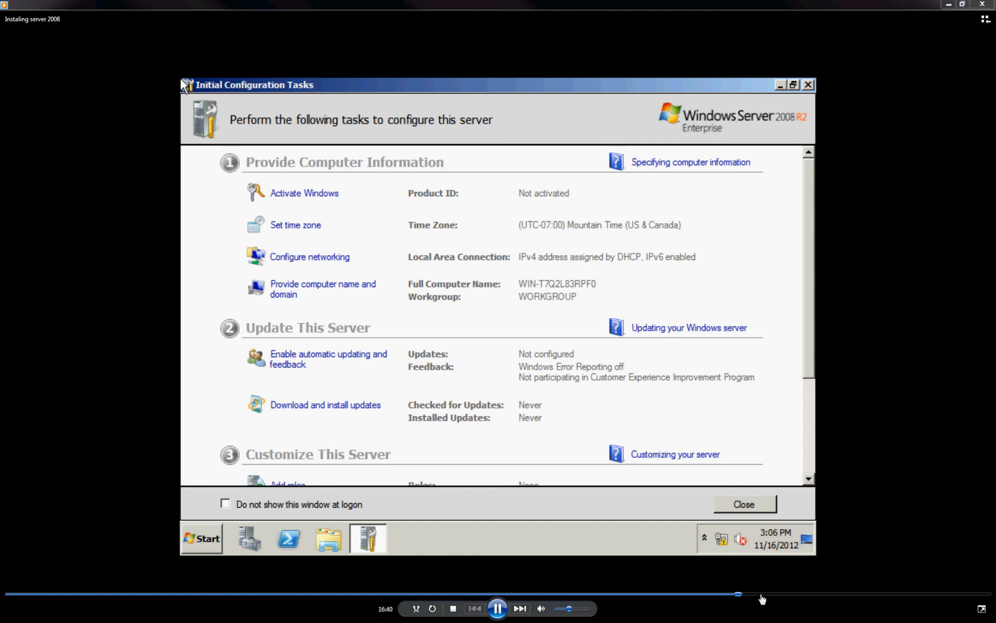
click(758, 594)
click(776, 594)
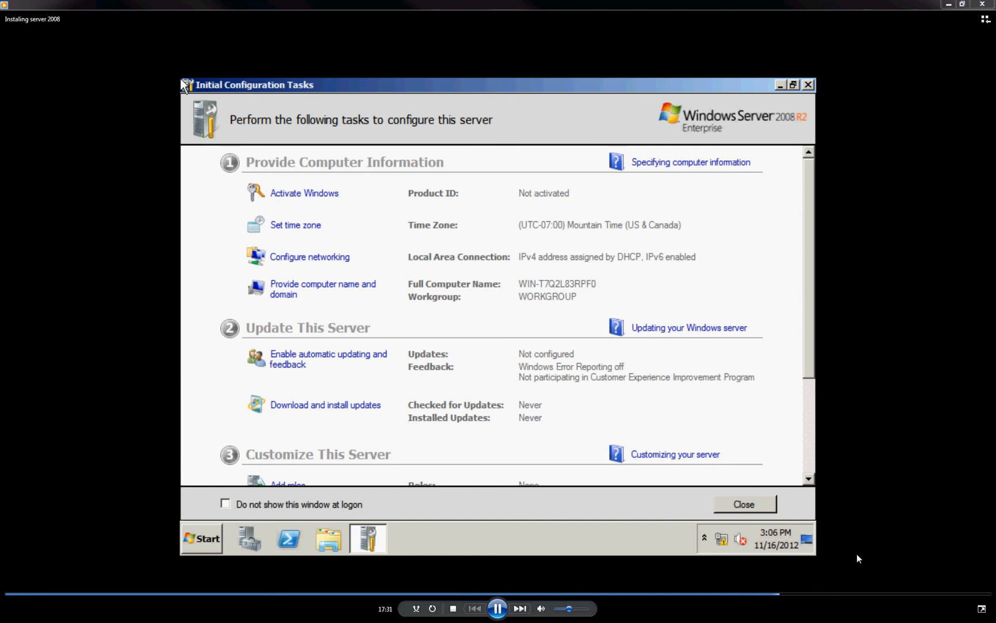